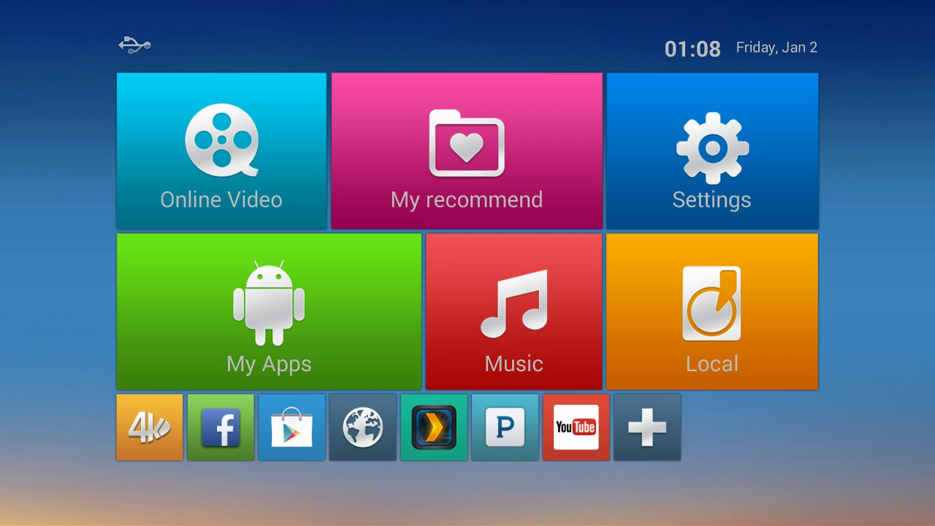
- Launch ES File Explorer from the My Apps collection
{"action": "left_click", "coordinate": [362, 310]}
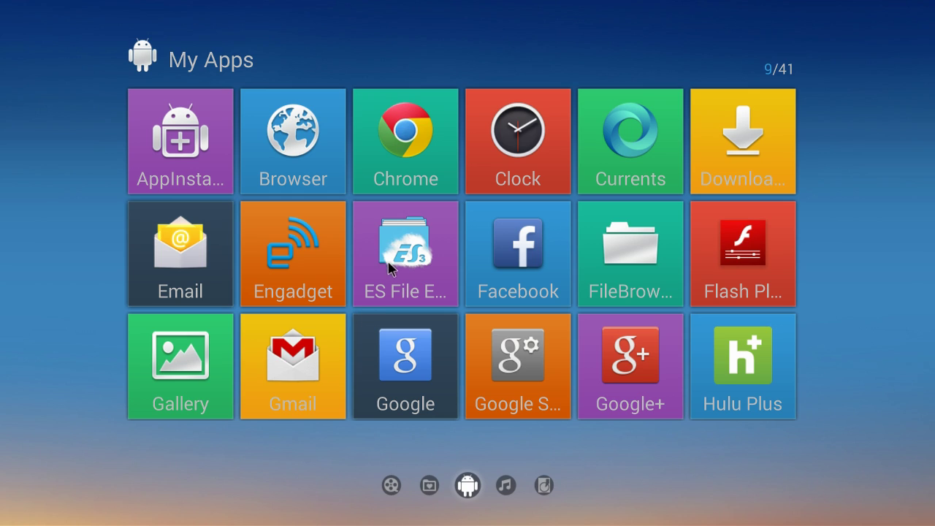
{"action": "left_click", "coordinate": [420, 251]}
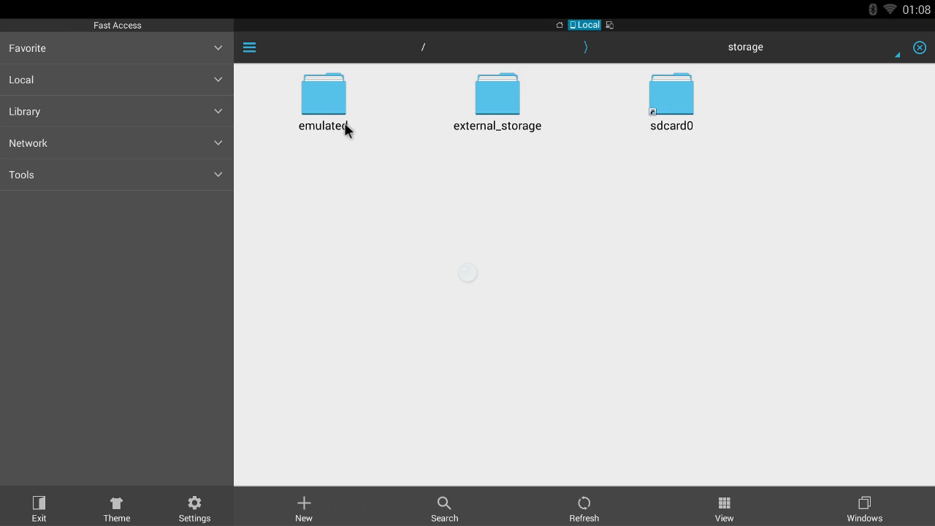
{"action": "key", "text": "Escape"}
{"action": "key", "text": "Escape"}
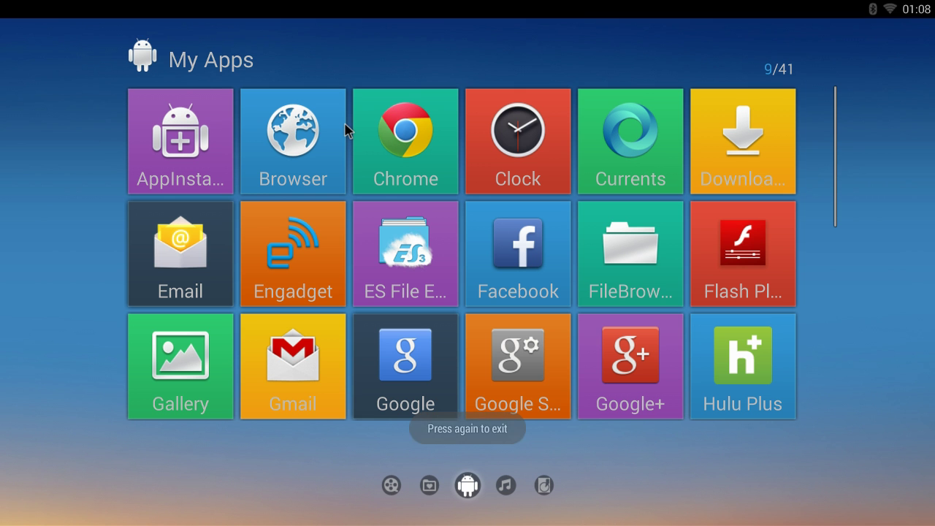
{"action": "left_click", "coordinate": [379, 296]}
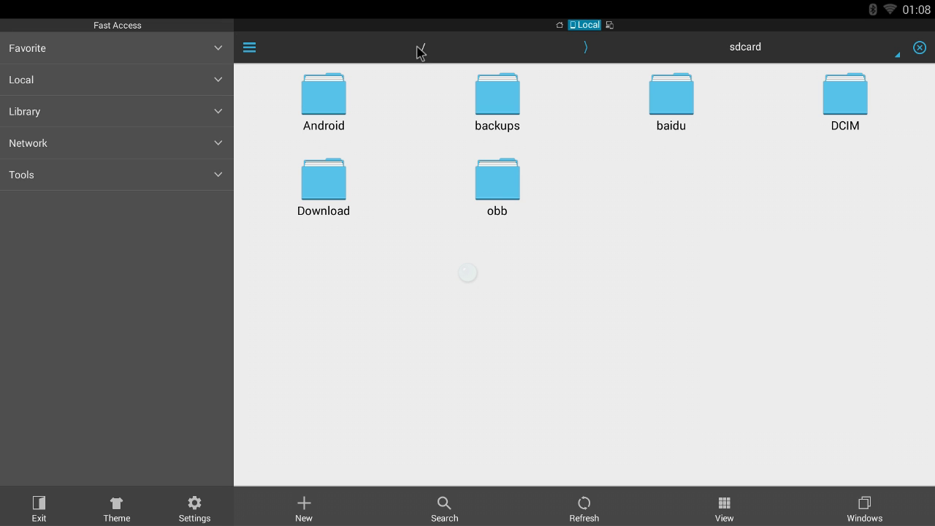
- Browse from the device root to the USB drive folder storage/external_storage/sda1
{"action": "left_click", "coordinate": [420, 51]}
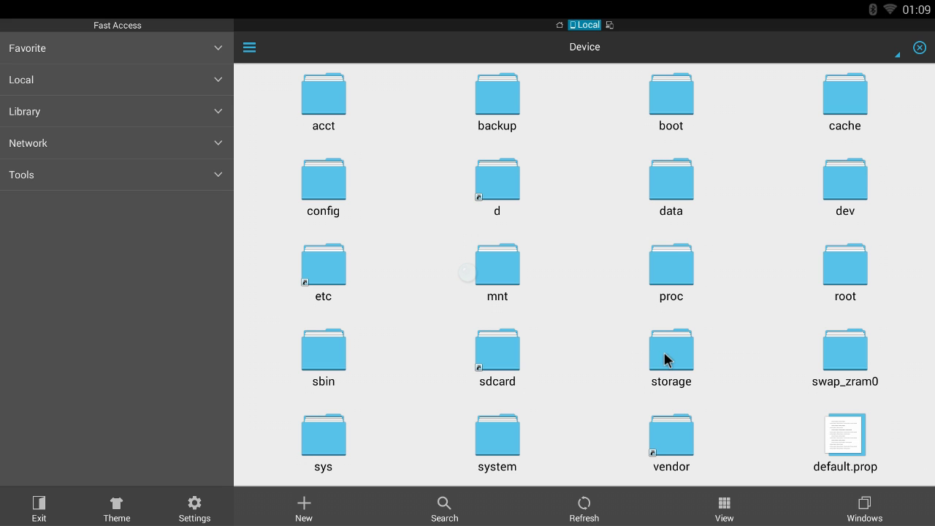
{"action": "left_click", "coordinate": [664, 358]}
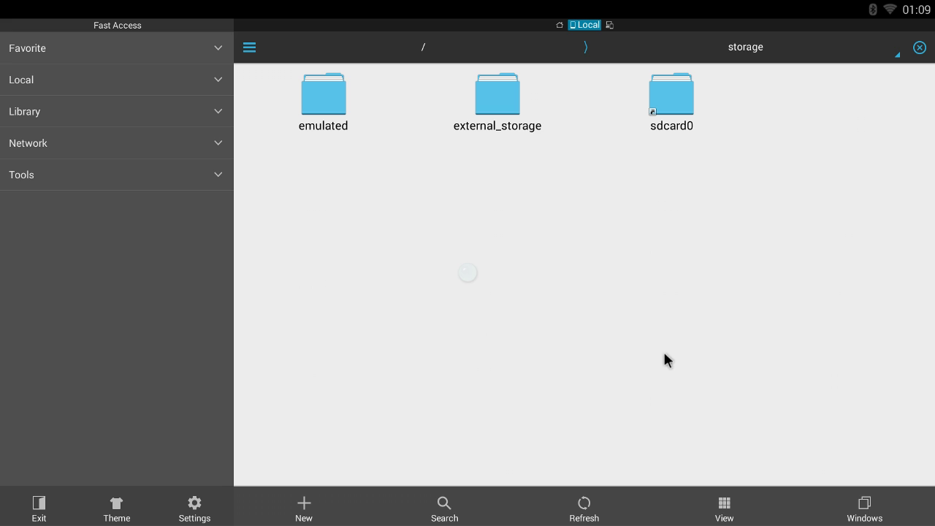
{"action": "left_click", "coordinate": [495, 102]}
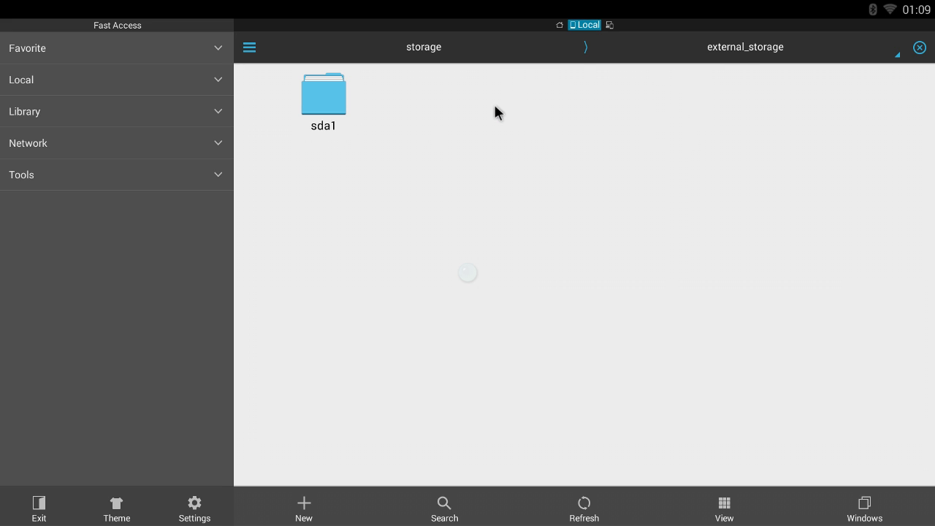
{"action": "left_click", "coordinate": [322, 106]}
- Install Show Box from show_box.apk on the sda1 drive, accepting its permissions
{"action": "key", "text": "Down"}
{"action": "key", "text": "Down"}
{"action": "key", "text": "Down"}
{"action": "key", "text": "Down"}
{"action": "key", "text": "Down"}
{"action": "key", "text": "Down"}
{"action": "key", "text": "Right"}
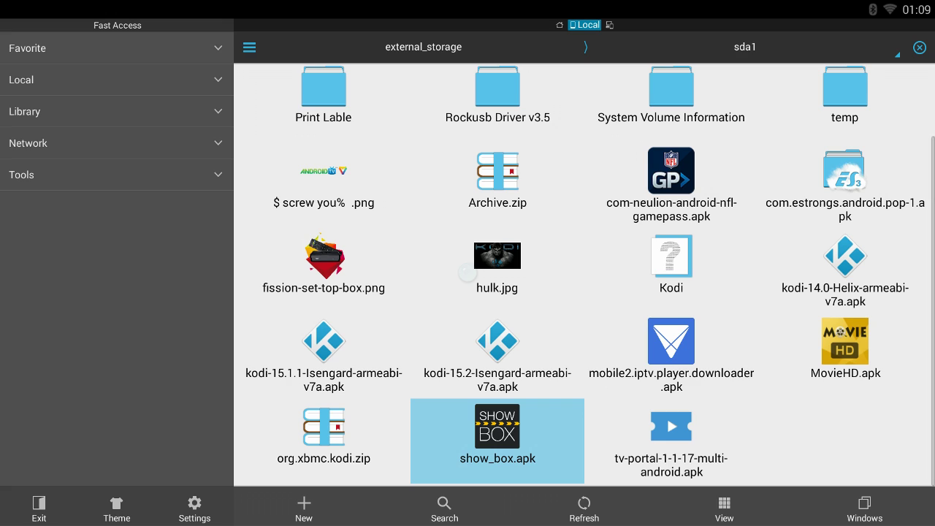
{"action": "key", "text": "Return"}
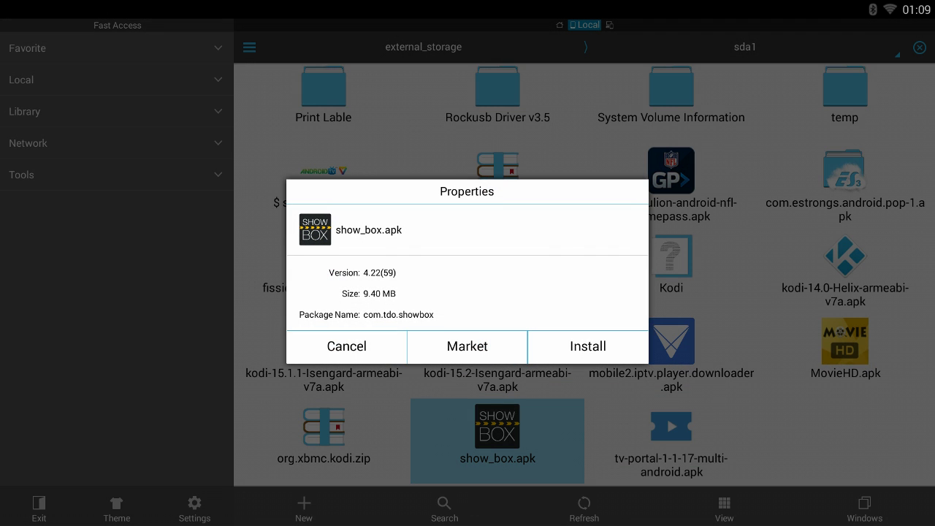
{"action": "key", "text": "Down"}
{"action": "key", "text": "Right"}
{"action": "key", "text": "Return"}
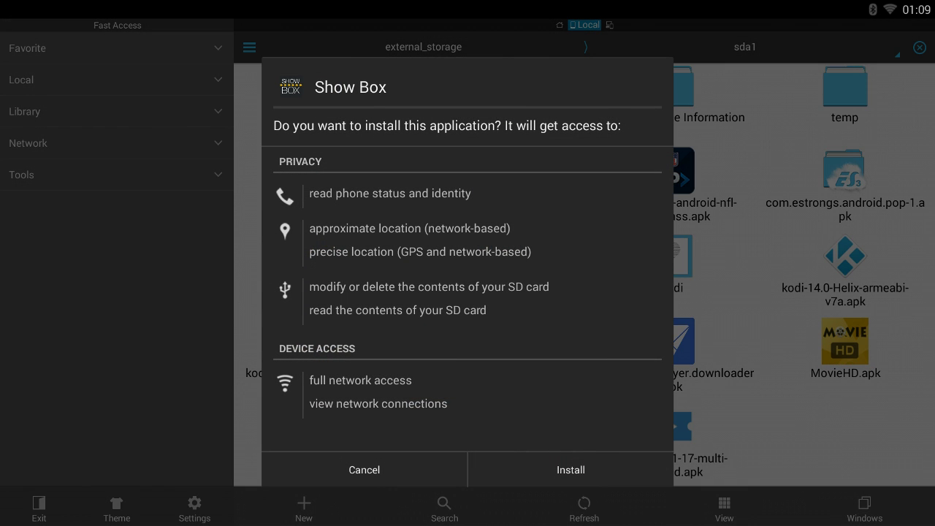
{"action": "key", "text": "Down"}
{"action": "key", "text": "Right"}
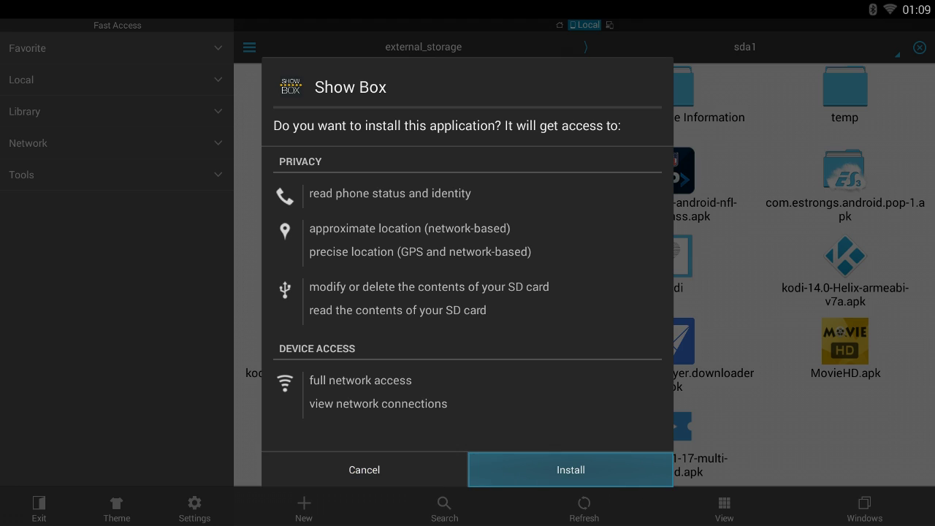
{"action": "key", "text": "Return"}
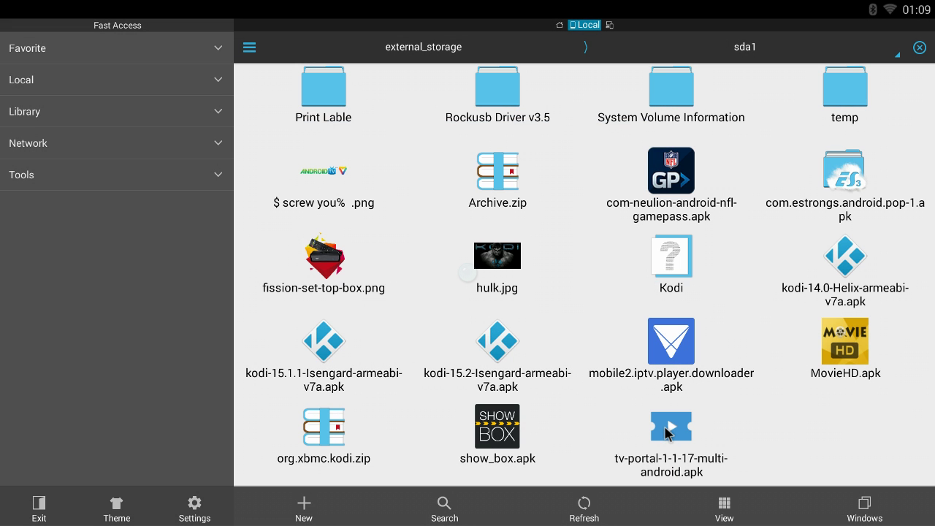
- Install TV Portal from tv-portal-1-1-17-multi-android.apk on the sda1 drive, going through its permission list
{"action": "left_click", "coordinate": [665, 428]}
{"action": "left_click", "coordinate": [583, 352]}
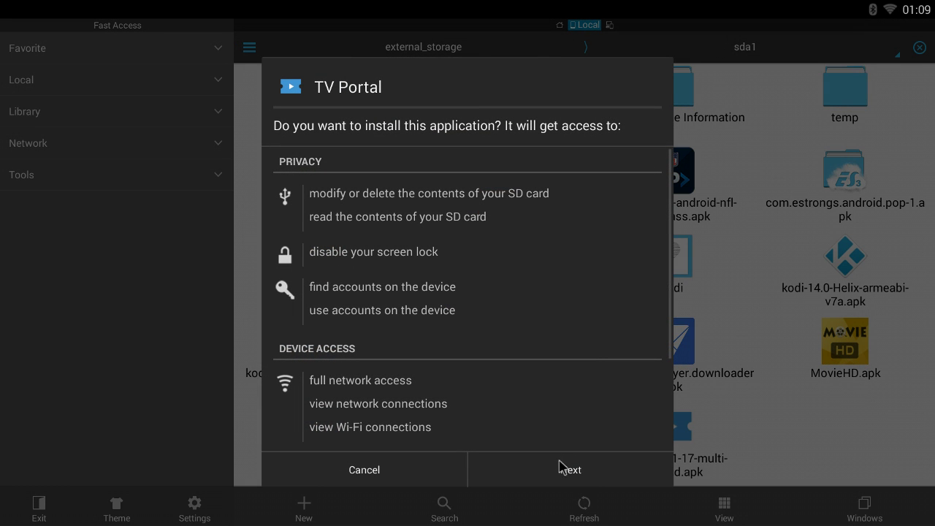
{"action": "left_click", "coordinate": [559, 469]}
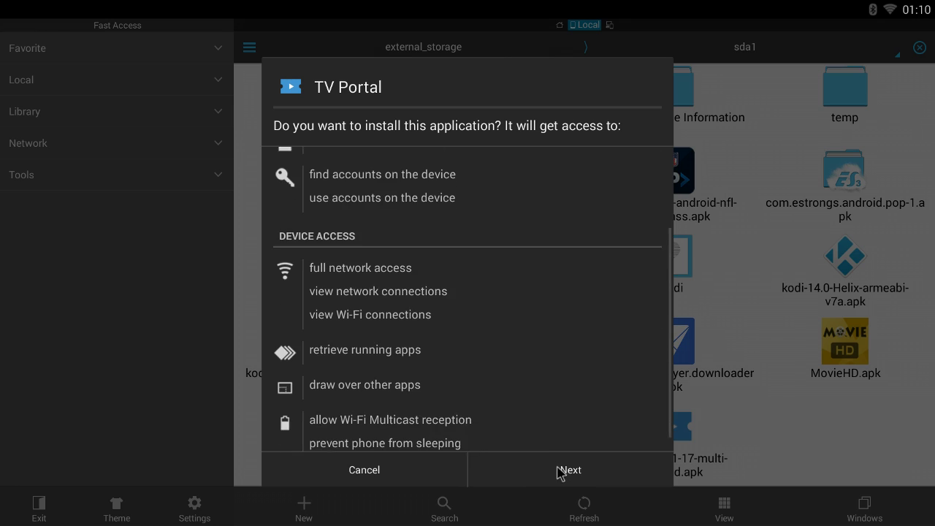
{"action": "left_click", "coordinate": [558, 471]}
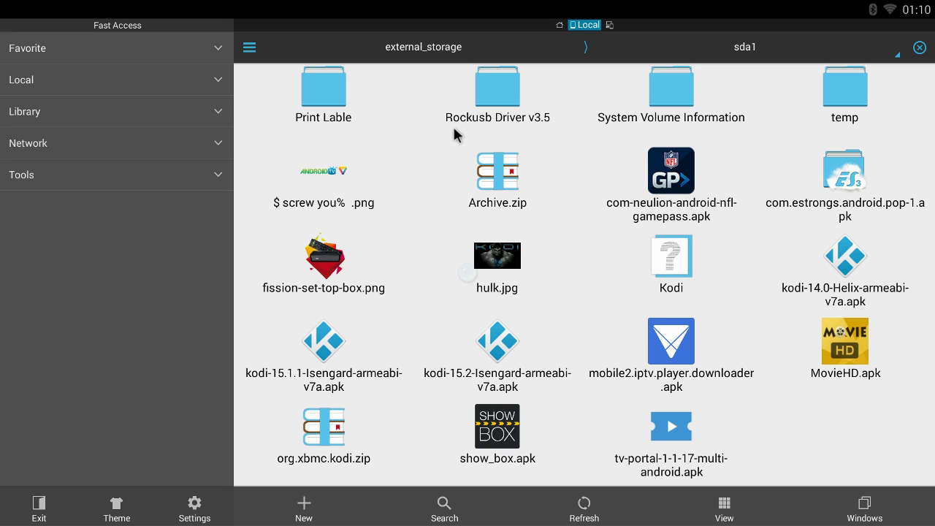
- Install Kodi 15.2 from kodi-15.2-Isengard-armeabi-v7a.apk on the sda1 drive, accepting its permissions
{"action": "key", "text": "Up"}
{"action": "key", "text": "Up"}
{"action": "key", "text": "Up"}
{"action": "key", "text": "Up"}
{"action": "key", "text": "Up"}
{"action": "key", "text": "Up"}
{"action": "key", "text": "Down"}
{"action": "key", "text": "Down"}
{"action": "key", "text": "Down"}
{"action": "key", "text": "Down"}
{"action": "key", "text": "Down"}
{"action": "key", "text": "Left"}
{"action": "key", "text": "Return"}
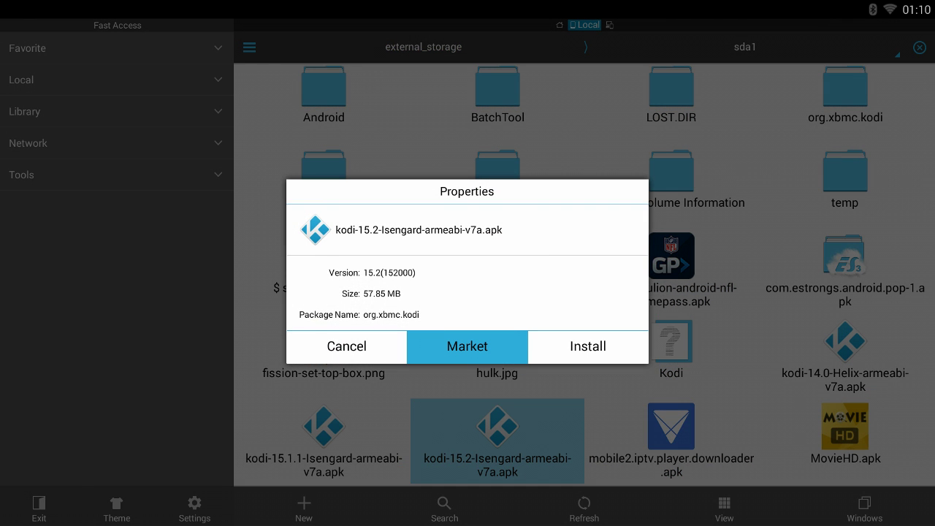
{"action": "key", "text": "Right"}
{"action": "key", "text": "Return"}
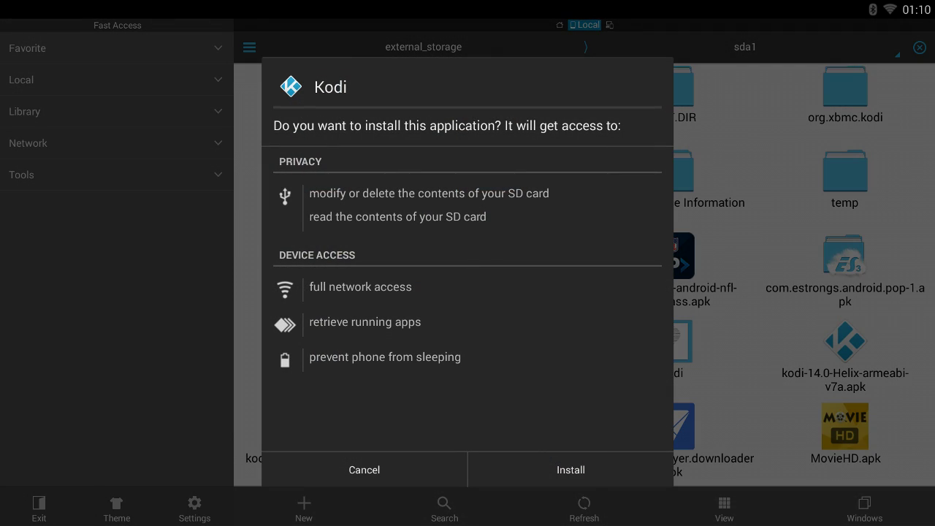
{"action": "key", "text": "Right"}
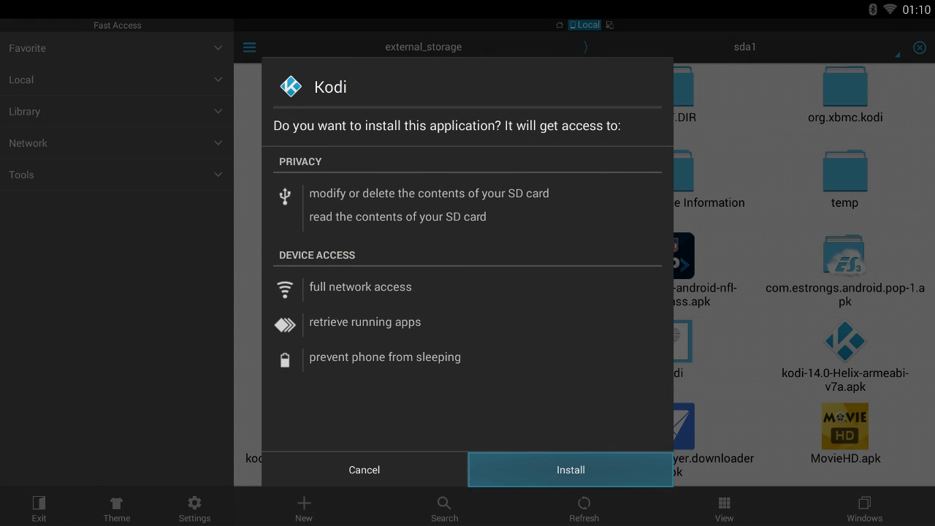
{"action": "key", "text": "Return"}
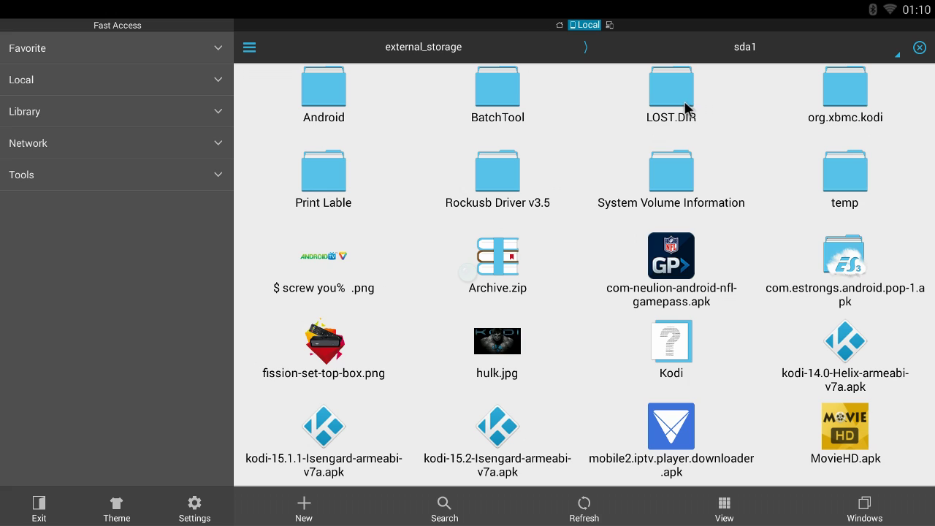
- Copy org.xbmc.kodi.zip from the LOST.DIR folder of the sda1 drive
{"action": "left_click", "coordinate": [685, 109]}
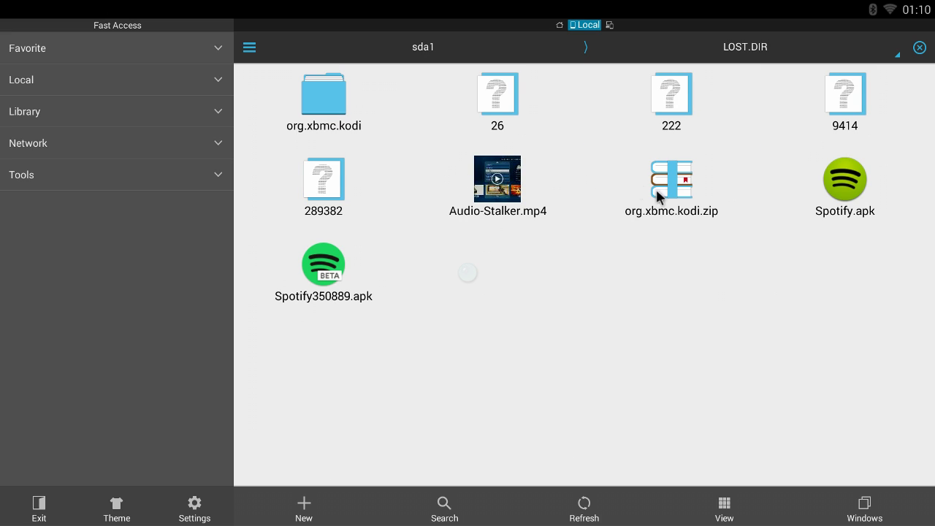
{"action": "left_click", "coordinate": [674, 190]}
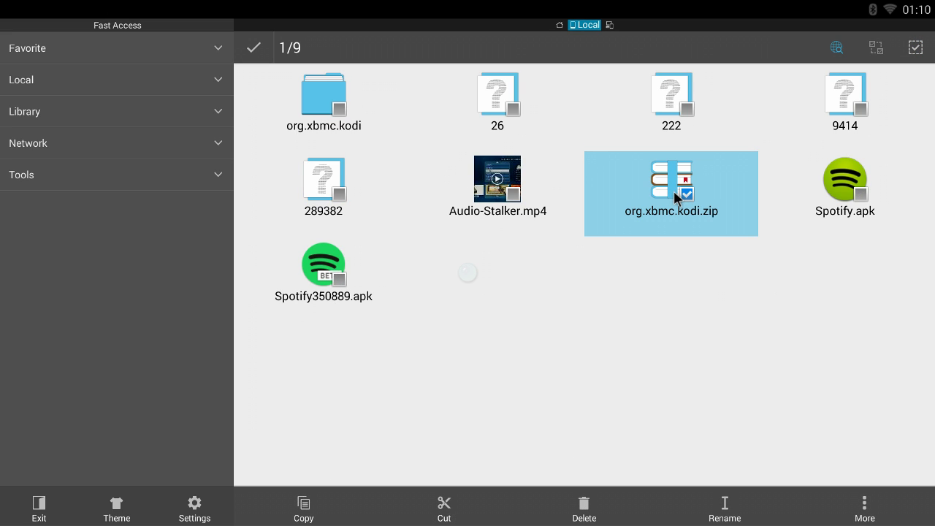
{"action": "left_click", "coordinate": [673, 191]}
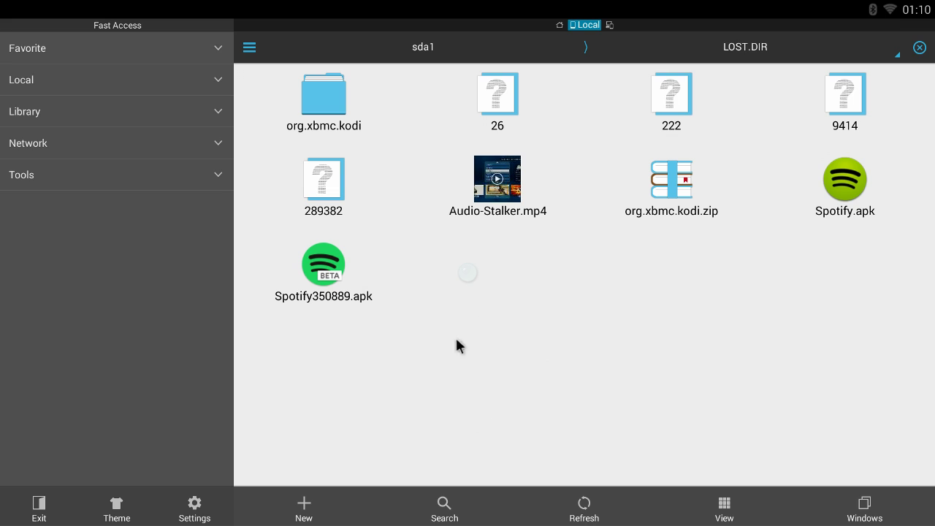
{"action": "left_click", "coordinate": [672, 182]}
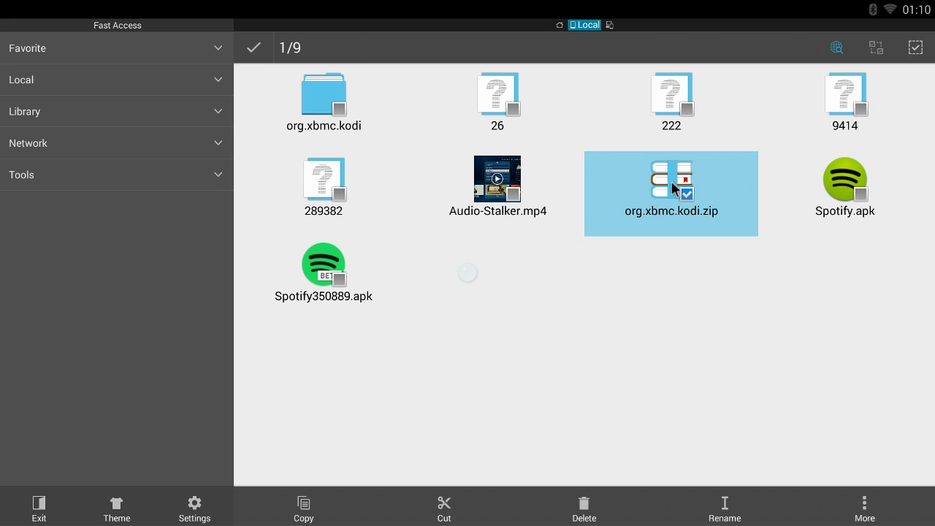
{"action": "left_click", "coordinate": [304, 507]}
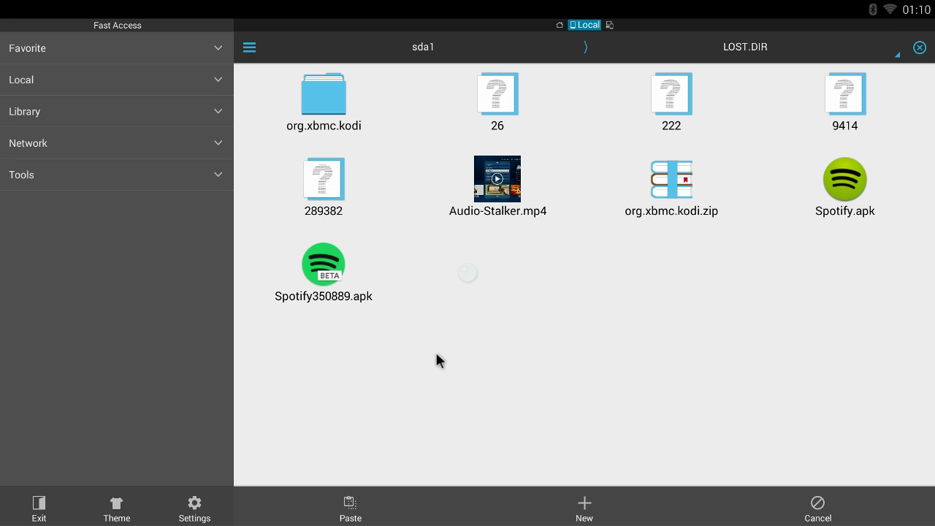
- Paste the copied org.xbmc.kodi.zip into the /sdcard/Android/data folder of the internal storage
{"action": "key", "text": "Escape"}
{"action": "key", "text": "Escape"}
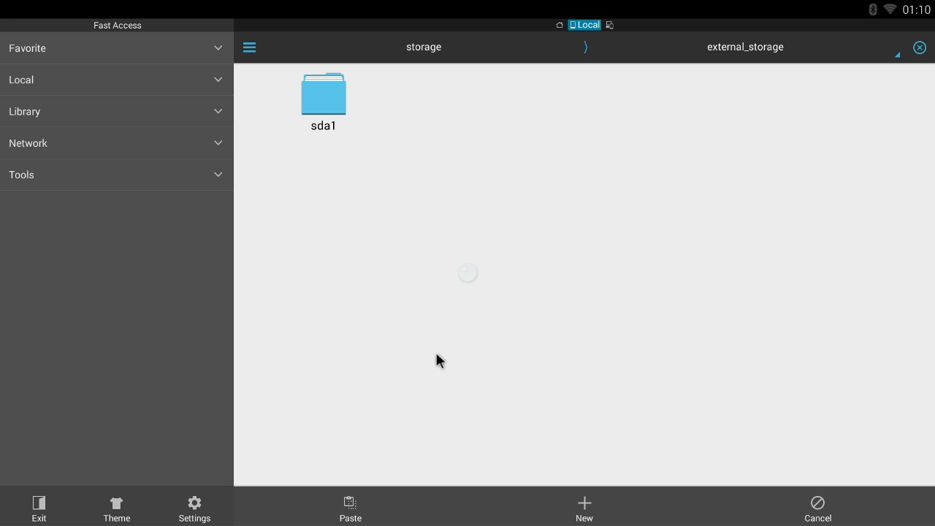
{"action": "key", "text": "Escape"}
{"action": "key", "text": "Escape"}
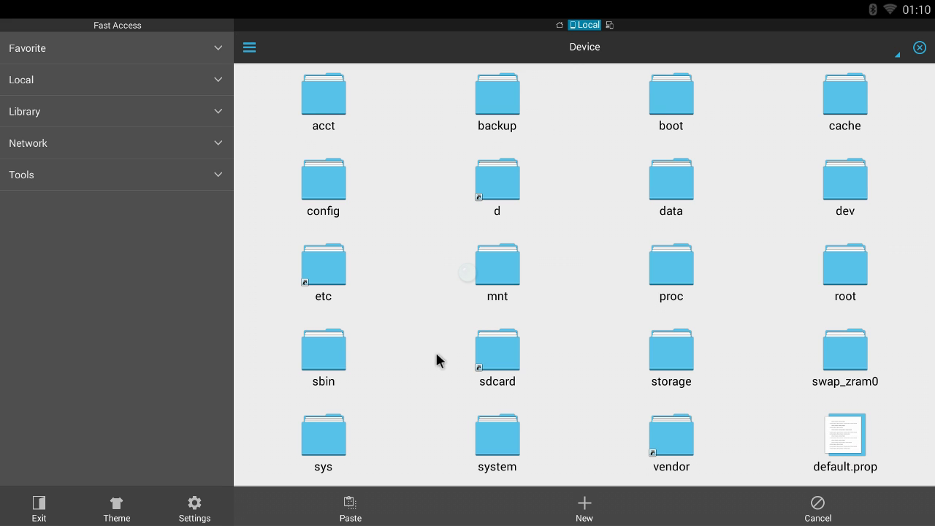
{"action": "left_click", "coordinate": [499, 357]}
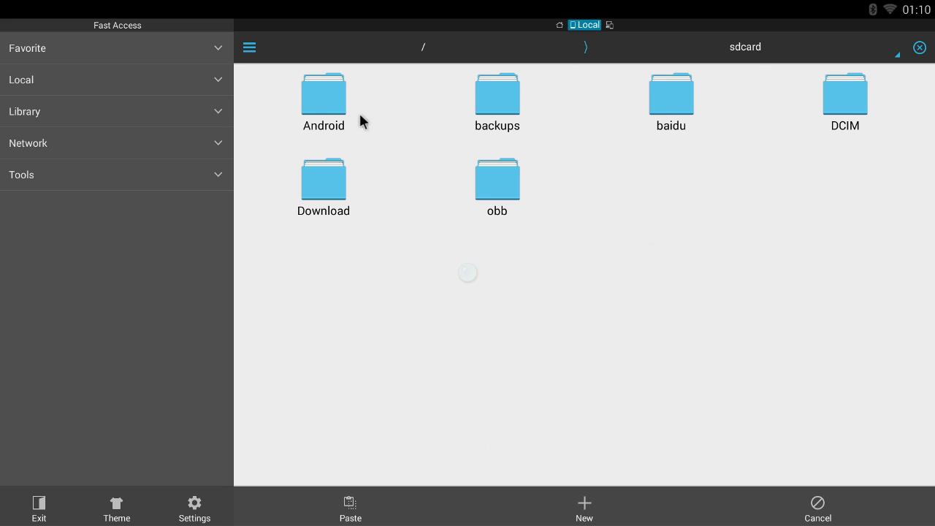
{"action": "left_click", "coordinate": [330, 117]}
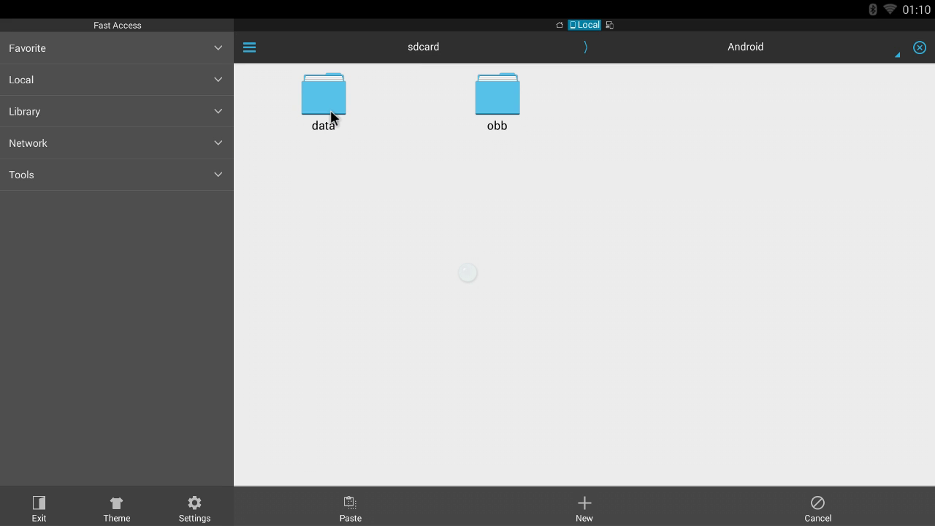
{"action": "left_click", "coordinate": [330, 117]}
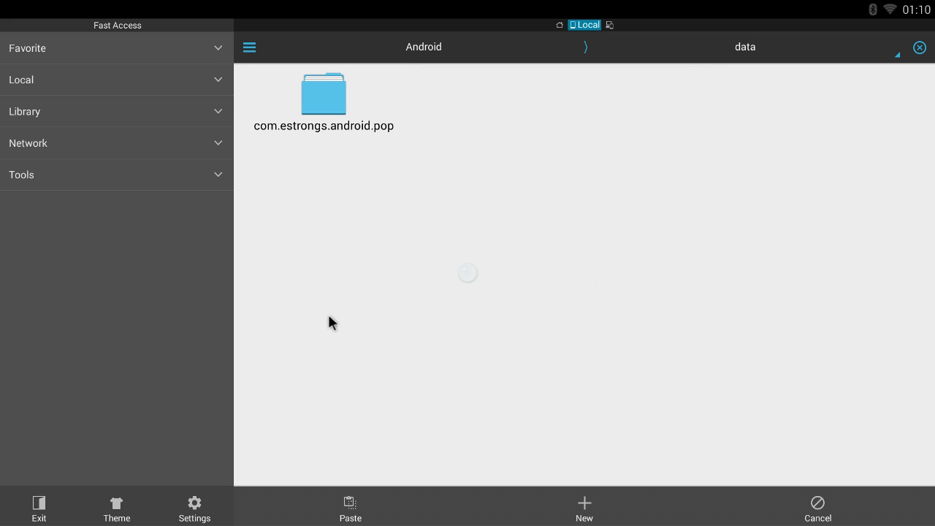
{"action": "left_click", "coordinate": [349, 508]}
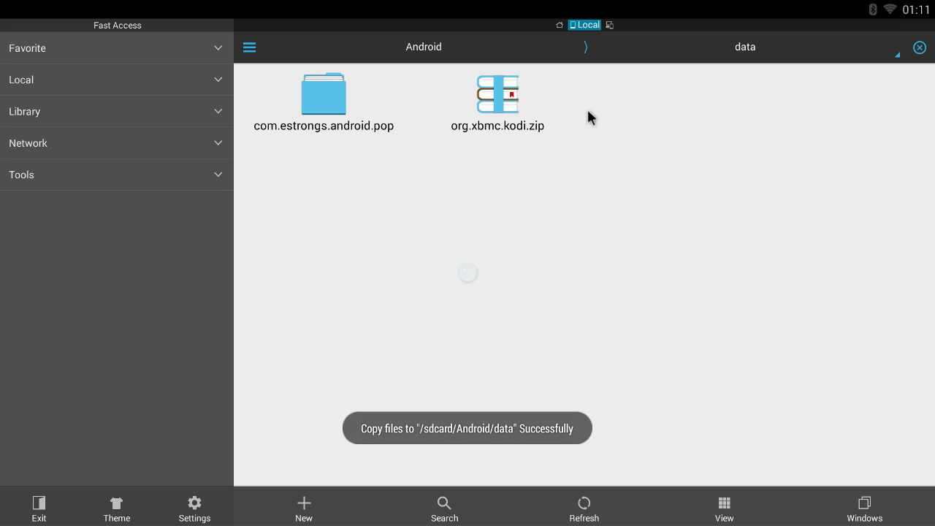
- Extract org.xbmc.kodi.zip in Android/data to the current path
{"action": "left_click", "coordinate": [506, 102]}
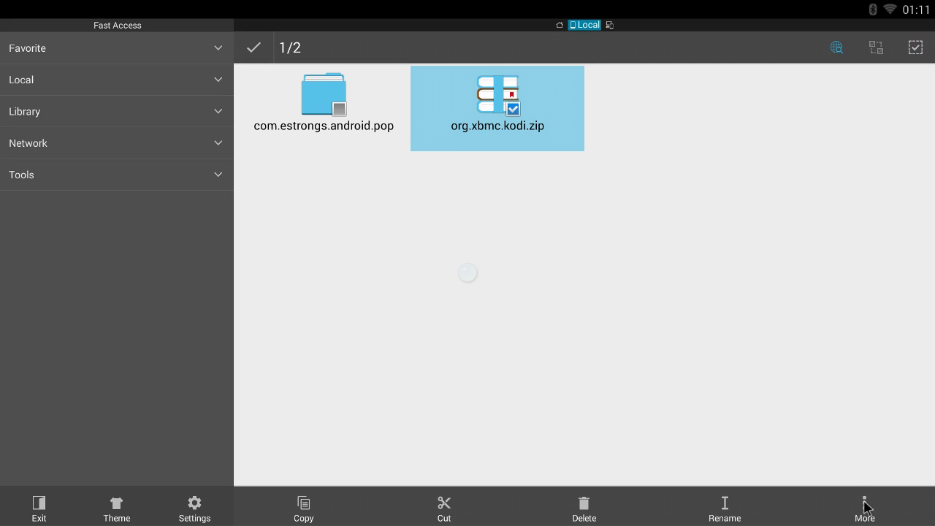
{"action": "left_click", "coordinate": [865, 508]}
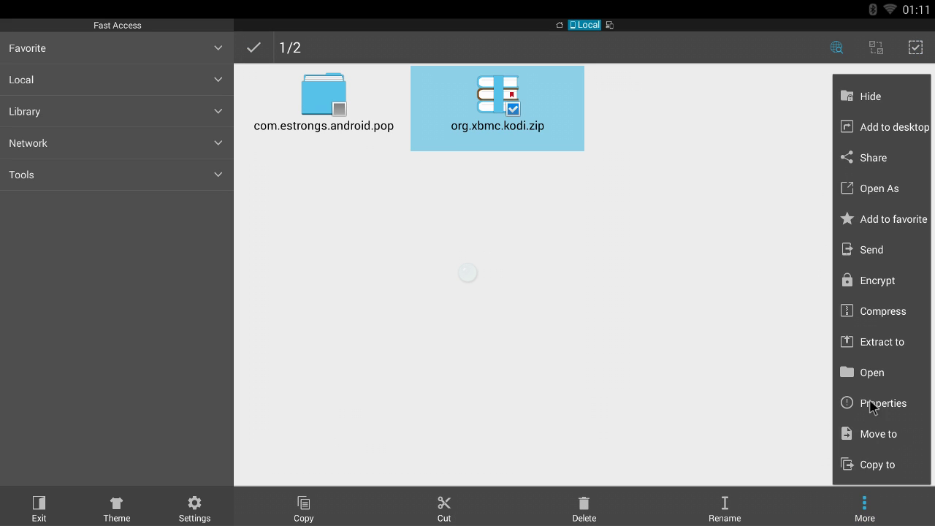
{"action": "left_click", "coordinate": [873, 344]}
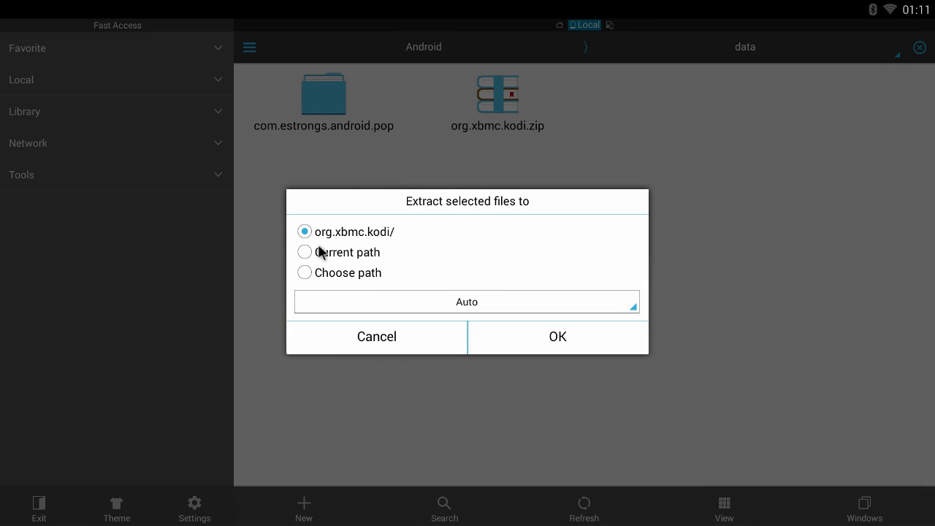
{"action": "left_click", "coordinate": [320, 252]}
{"action": "left_click", "coordinate": [493, 330]}
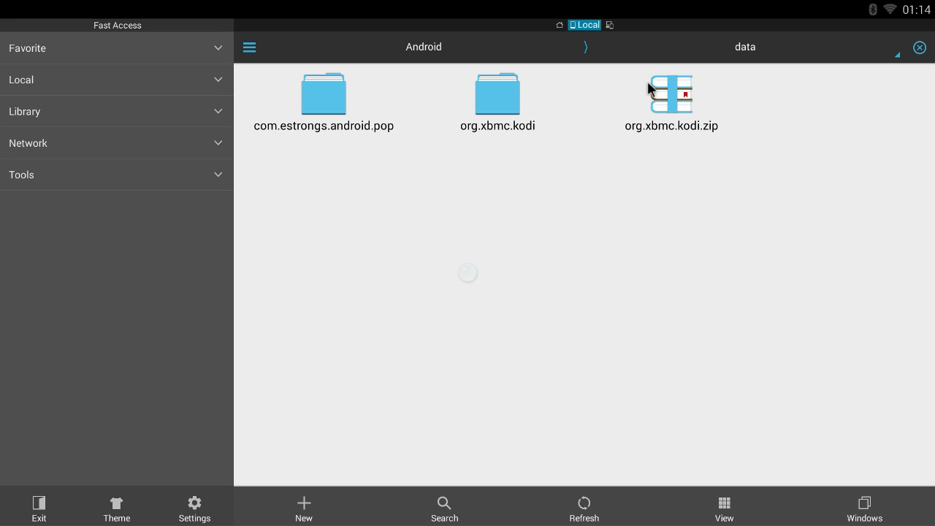
- Delete the org.xbmc.kodi.zip archive from the Android/data folder
{"action": "left_click", "coordinate": [668, 93]}
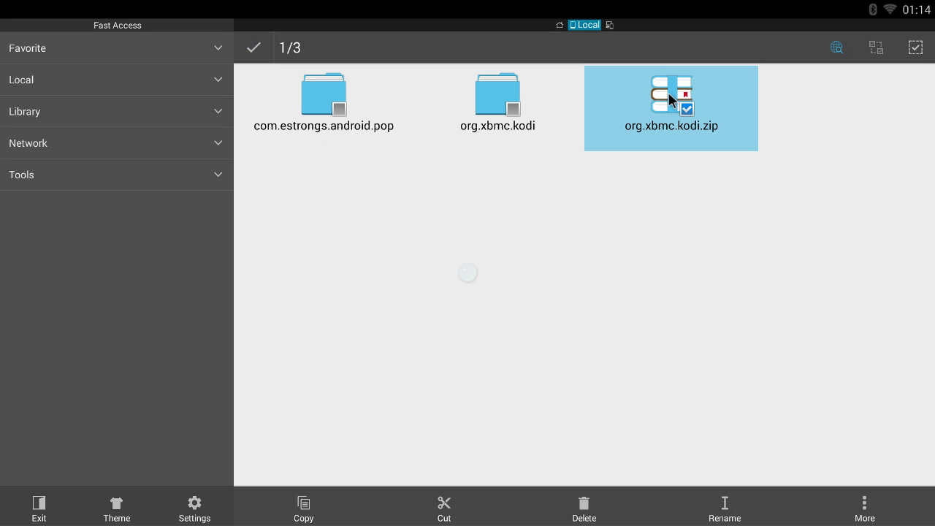
{"action": "left_click", "coordinate": [581, 507]}
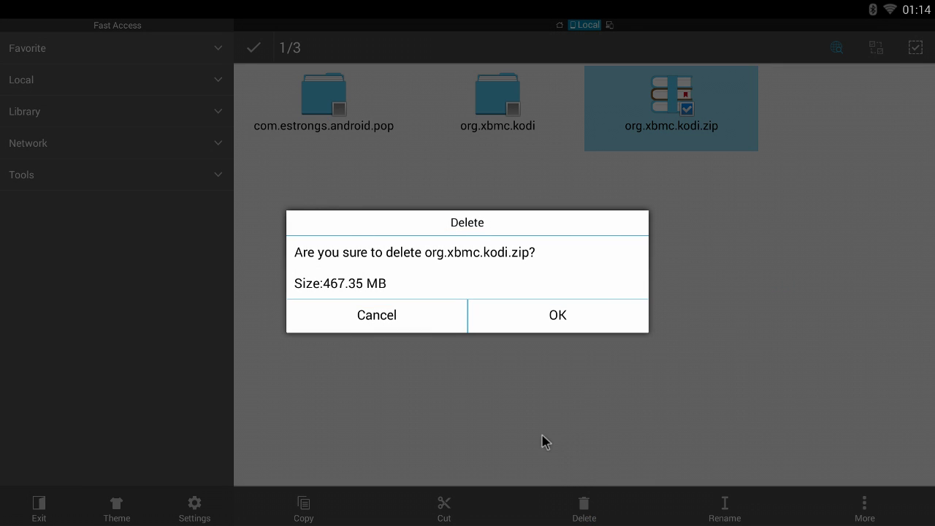
{"action": "left_click", "coordinate": [531, 313]}
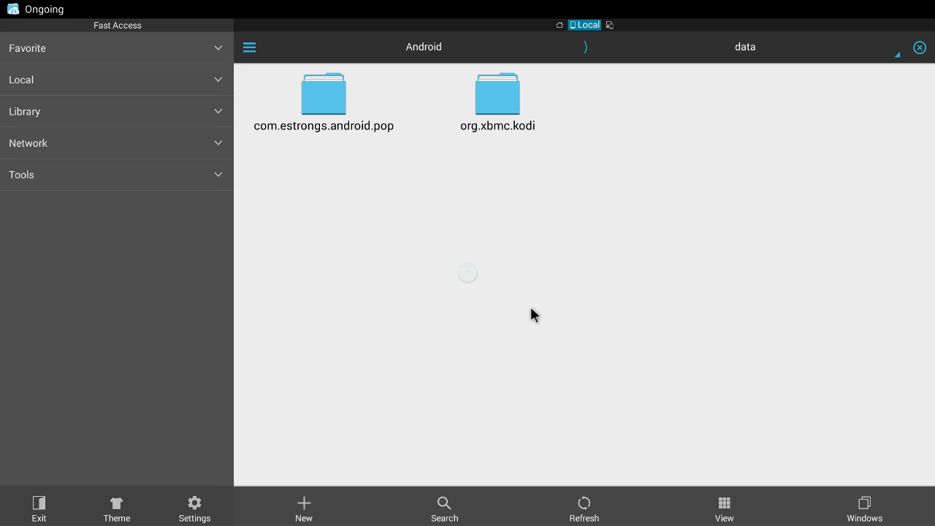
- Return to the home screen and open the app selection for its shortcut row
{"action": "key", "text": "Home"}
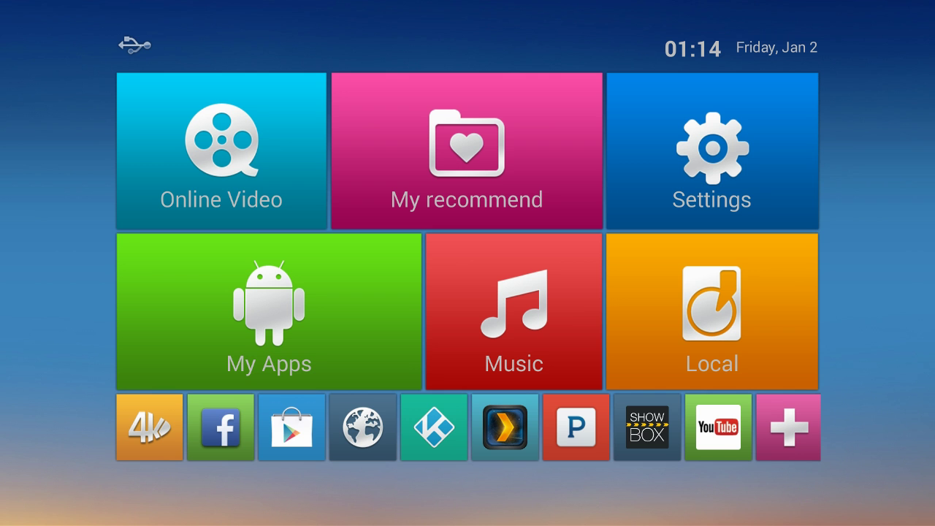
{"action": "key", "text": "Right"}
{"action": "key", "text": "Right"}
{"action": "key", "text": "Right"}
{"action": "key", "text": "Right"}
{"action": "key", "text": "Right"}
{"action": "key", "text": "Right"}
{"action": "key", "text": "Right"}
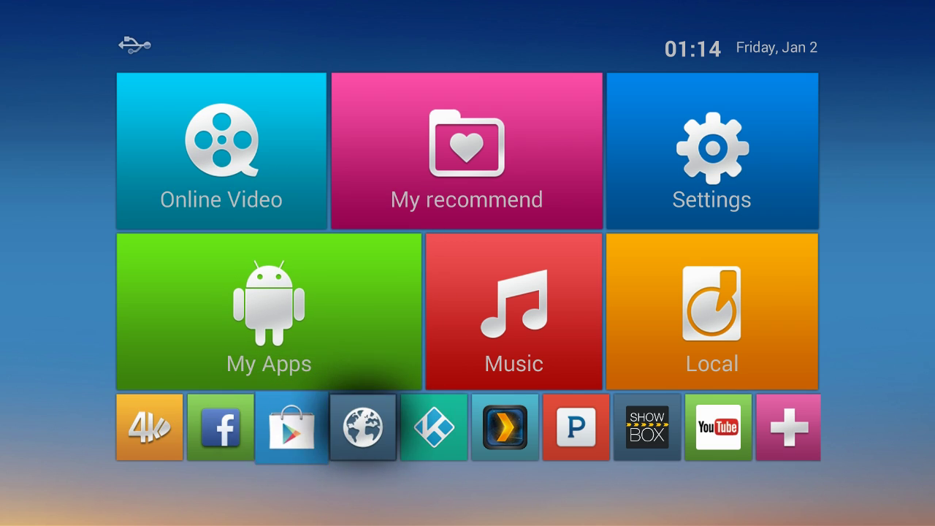
{"action": "key", "text": "Right"}
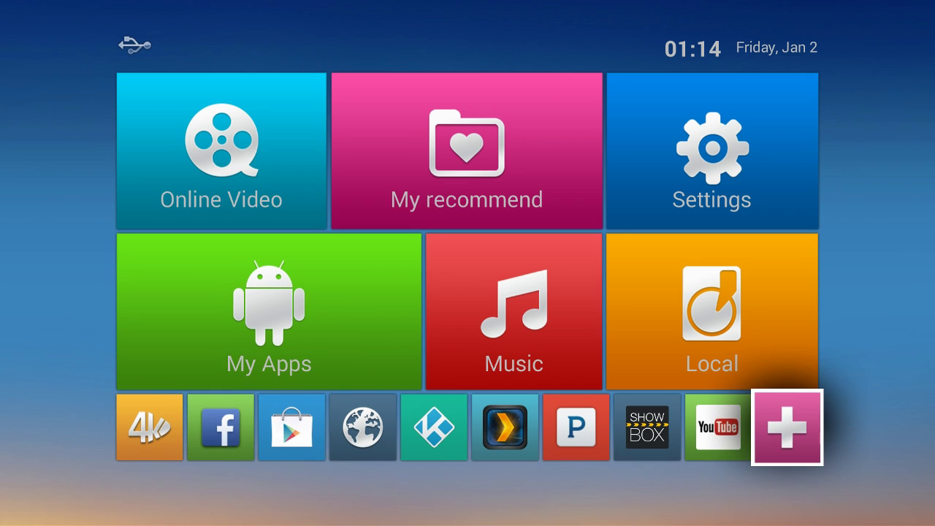
{"action": "key", "text": "Return"}
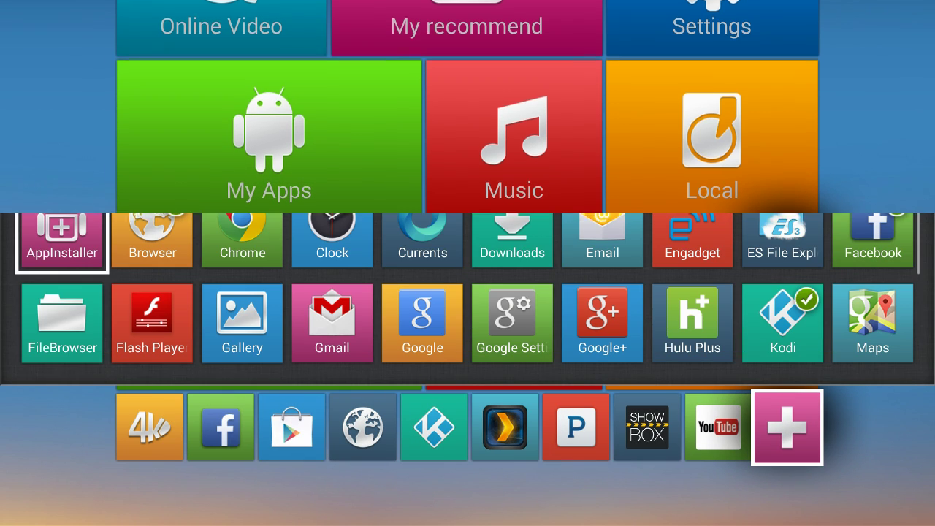
- Remove and re-add the Facebook shortcut so that it comes last in the home screen's shortcut row
{"action": "key", "text": "Down"}
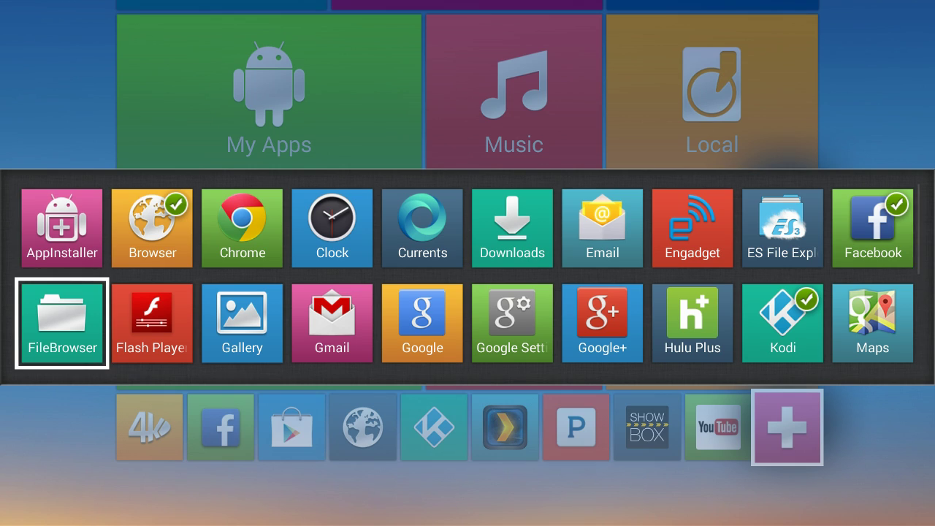
{"action": "key", "text": "Right"}
{"action": "key", "text": "Right"}
{"action": "key", "text": "Right"}
{"action": "key", "text": "Right"}
{"action": "key", "text": "Right"}
{"action": "key", "text": "Right"}
{"action": "key", "text": "Right"}
{"action": "key", "text": "Up"}
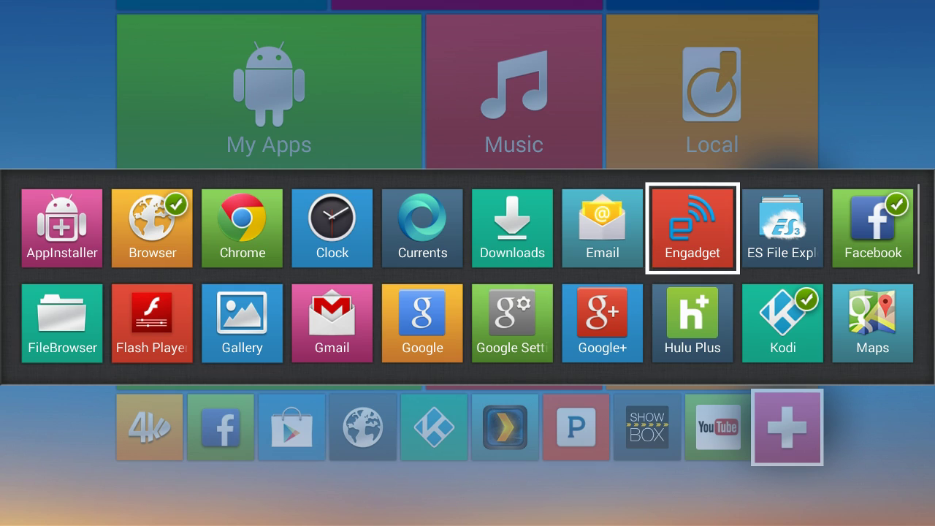
{"action": "key", "text": "Right"}
{"action": "key", "text": "Right"}
{"action": "key", "text": "Return"}
{"action": "key", "text": "Return"}
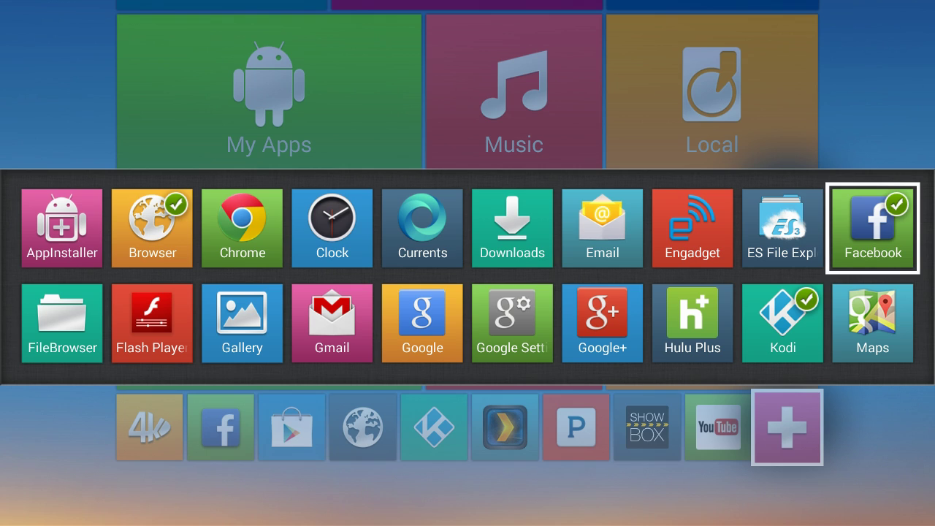
{"action": "key", "text": "Escape"}
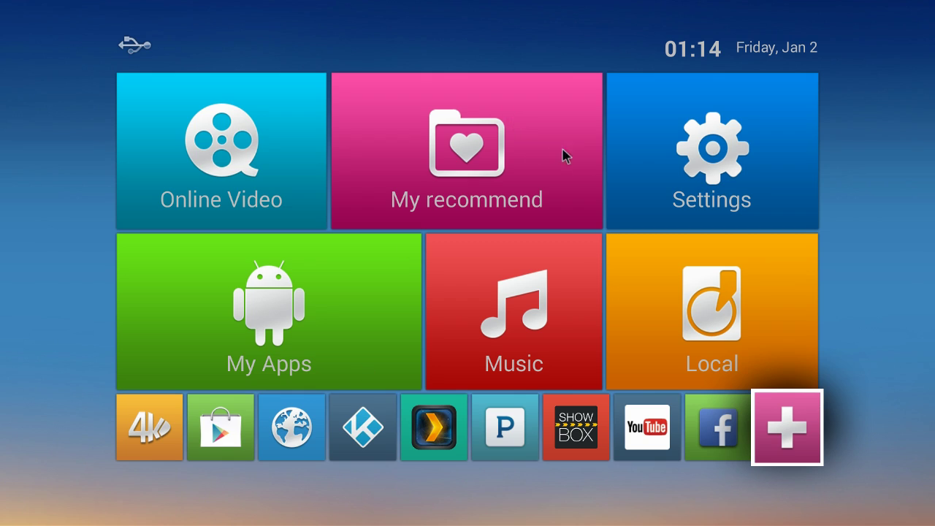
- Turn off Wi-Fi and enable the Ethernet connection in the box's network settings
{"action": "left_click", "coordinate": [752, 166]}
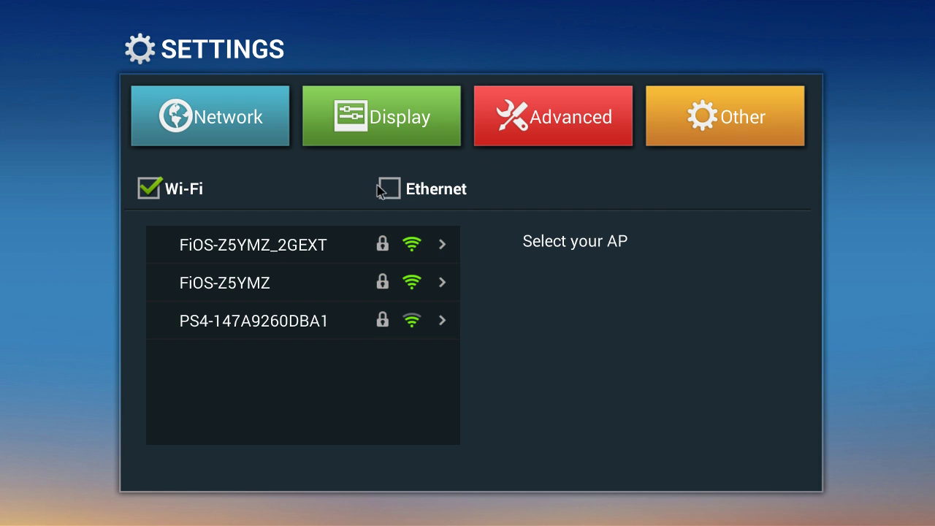
{"action": "left_click", "coordinate": [153, 191]}
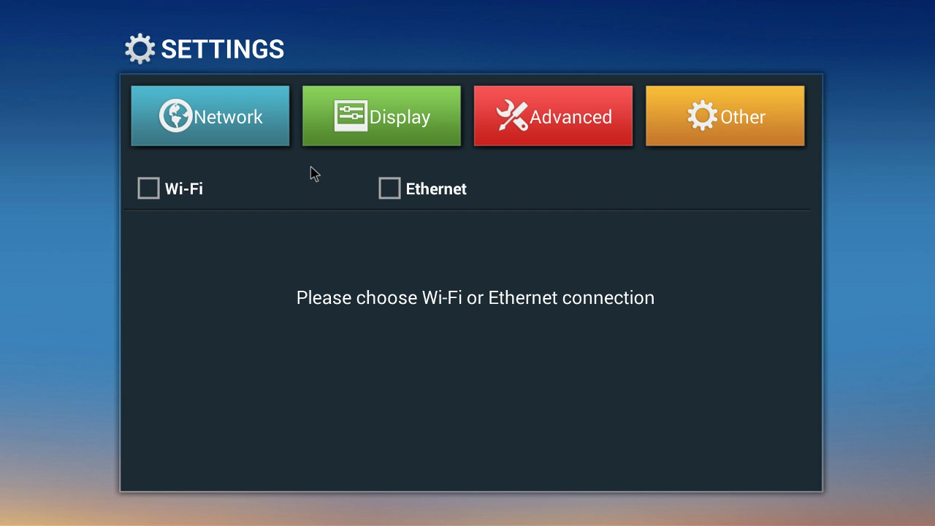
{"action": "left_click", "coordinate": [392, 199]}
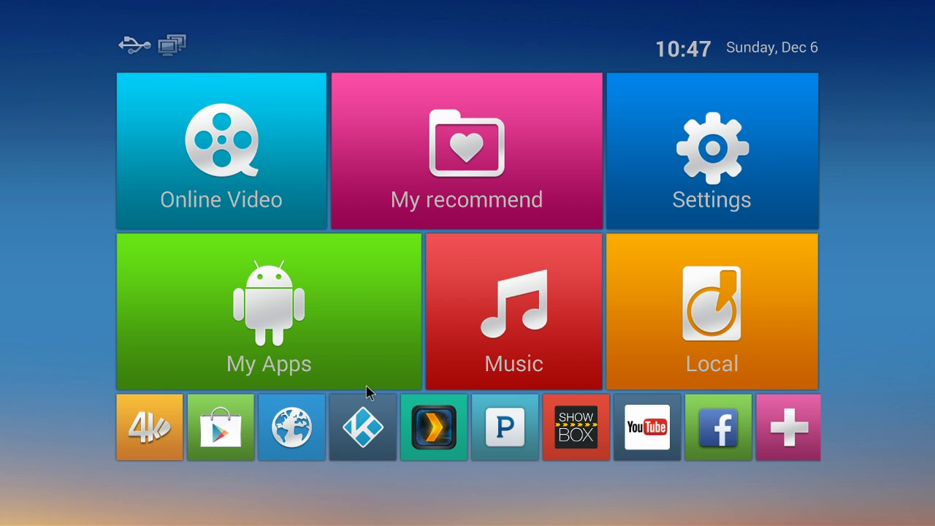
- Launch Kodi from the home screen and open the full list of video add-ons
{"action": "left_click", "coordinate": [362, 422]}
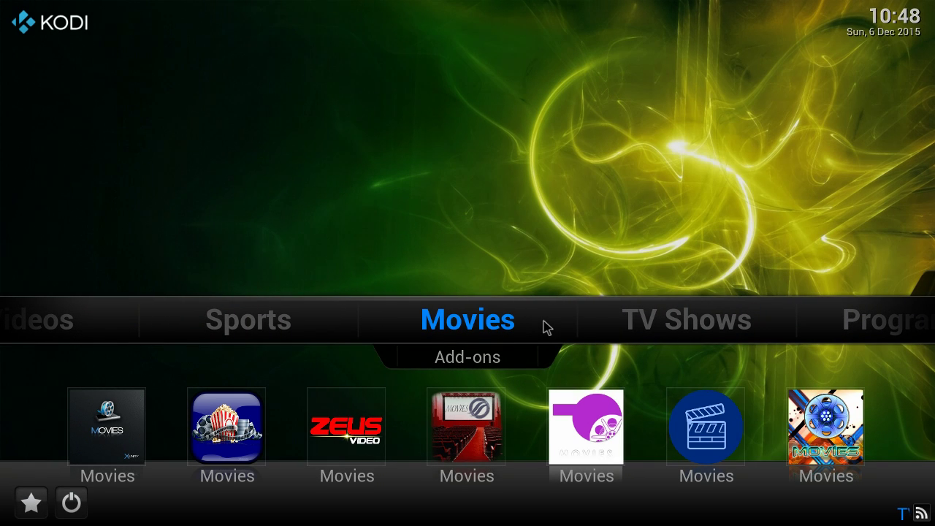
{"action": "key", "text": "Left"}
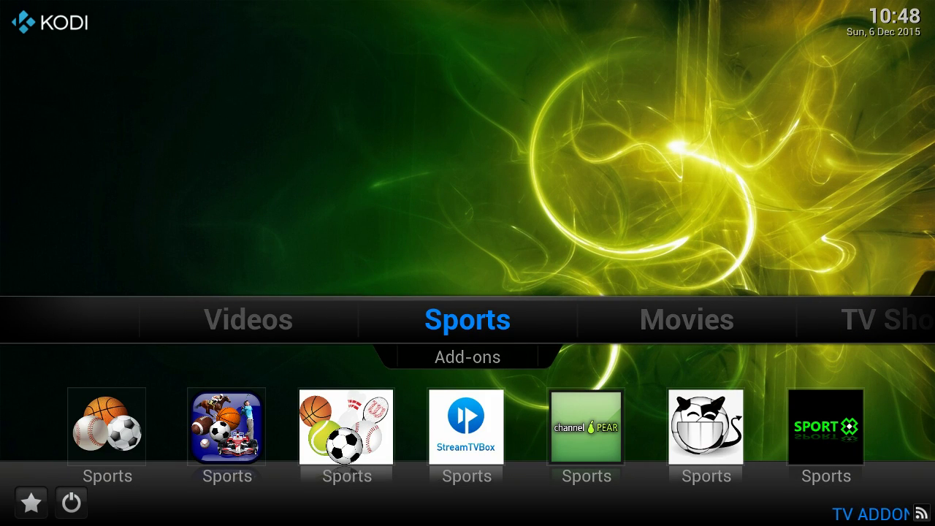
{"action": "key", "text": "Left"}
{"action": "key", "text": "Down"}
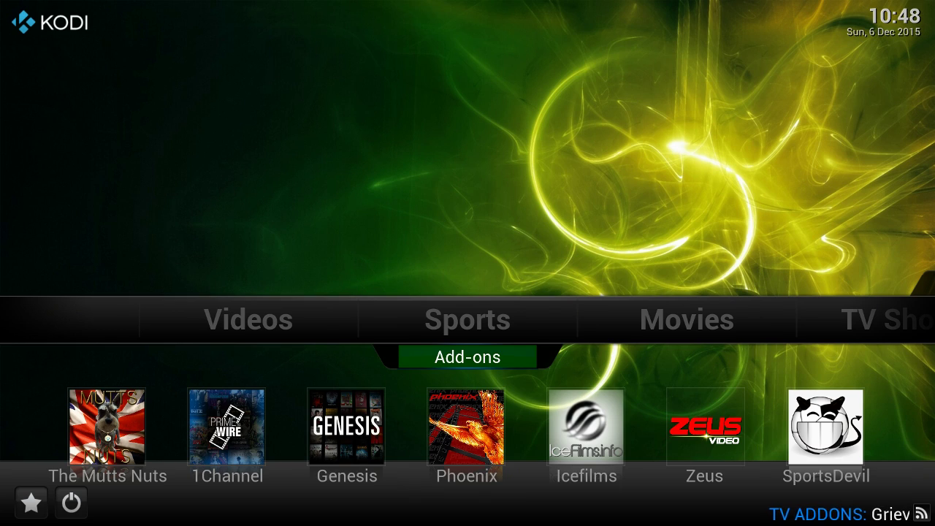
{"action": "key", "text": "Down"}
{"action": "key", "text": "Right"}
{"action": "key", "text": "Right"}
{"action": "key", "text": "Right"}
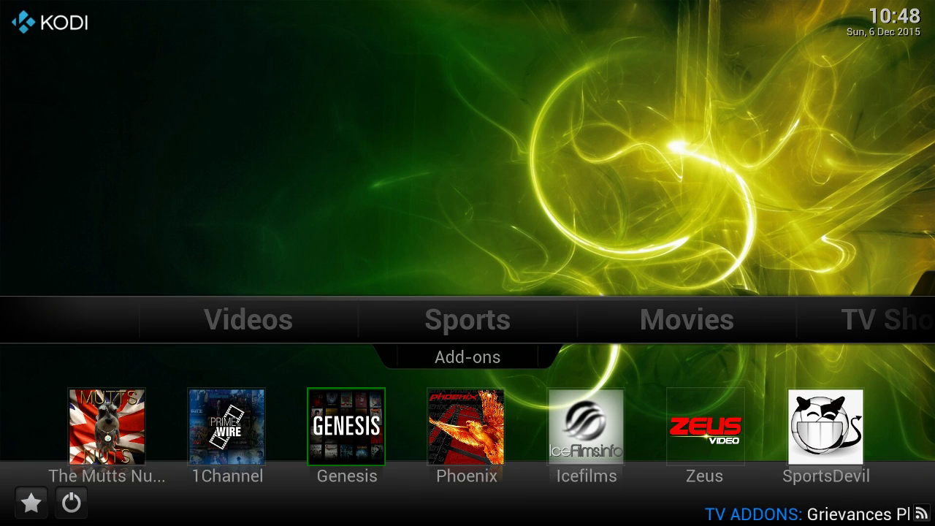
{"action": "key", "text": "Right"}
{"action": "key", "text": "Right"}
{"action": "key", "text": "Right"}
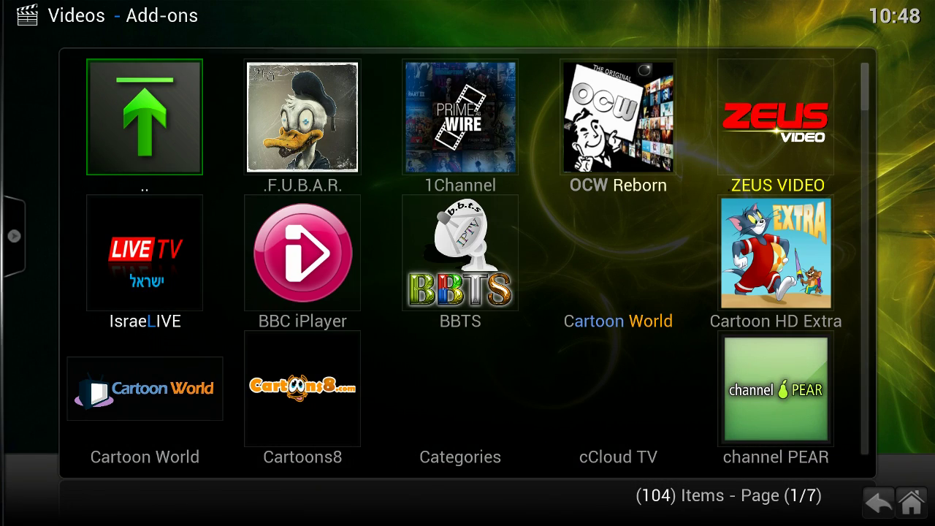
- Look through all pages of the video add-ons list to review the preinstalled add-ons
{"action": "key", "text": "Down"}
{"action": "key", "text": "Down"}
{"action": "key", "text": "Down"}
{"action": "key", "text": "Down"}
{"action": "key", "text": "Down"}
{"action": "key", "text": "Down"}
{"action": "key", "text": "Down"}
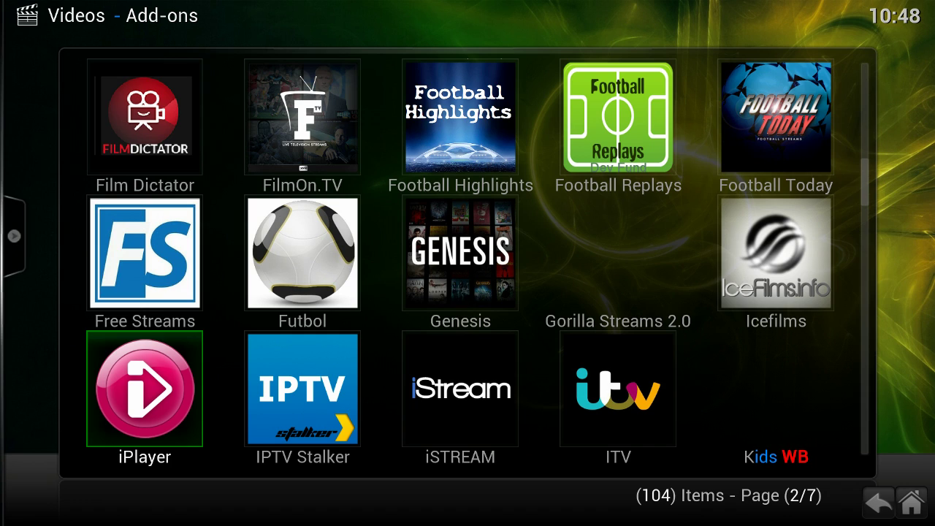
{"action": "key", "text": "Down"}
{"action": "key", "text": "Down"}
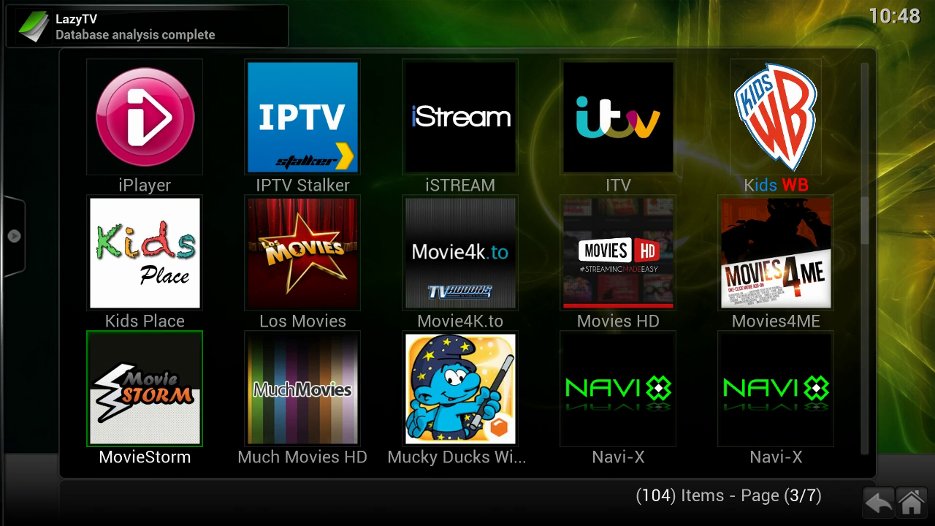
{"action": "key", "text": "Down"}
{"action": "key", "text": "Down"}
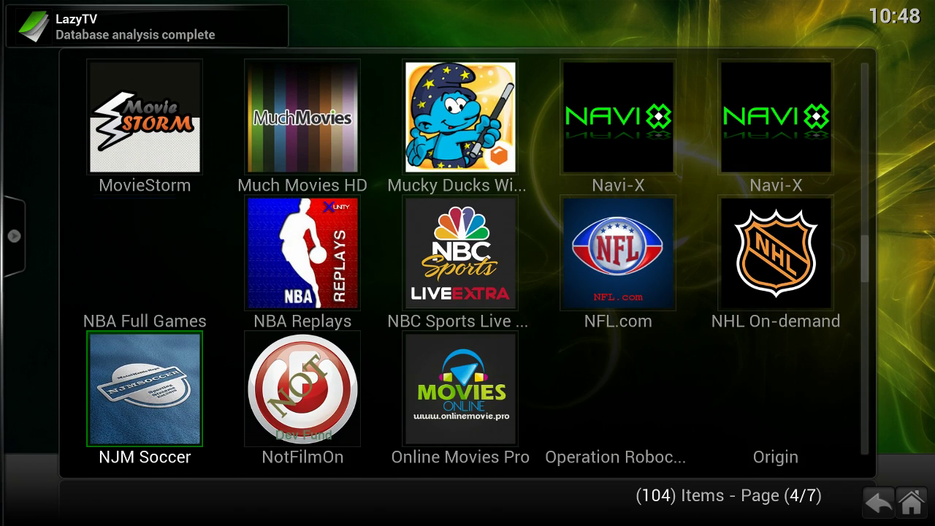
{"action": "key", "text": "Down"}
{"action": "key", "text": "Down"}
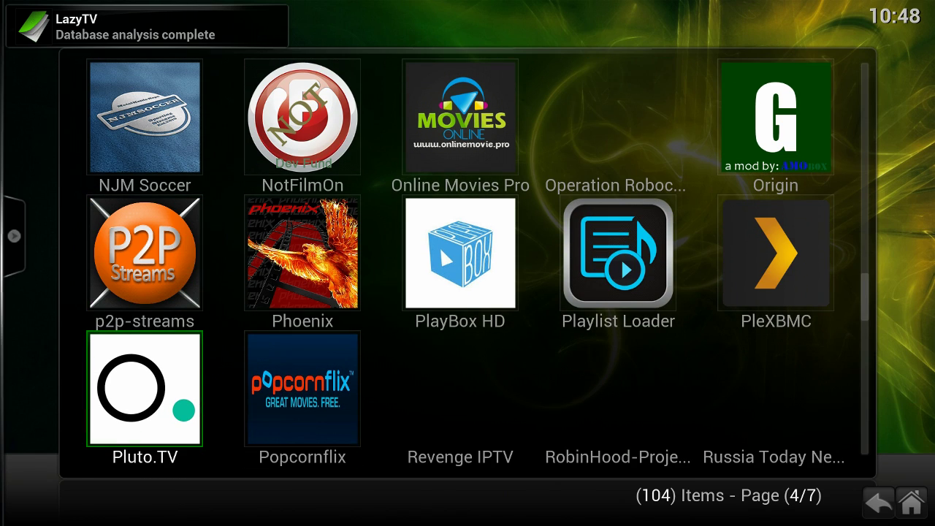
{"action": "key", "text": "Down"}
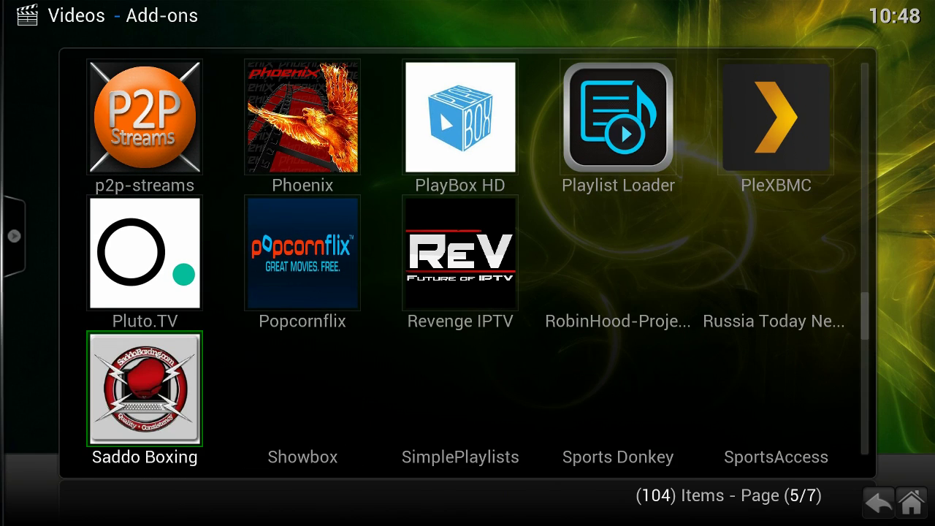
{"action": "key", "text": "Right"}
{"action": "key", "text": "Right"}
{"action": "key", "text": "Right"}
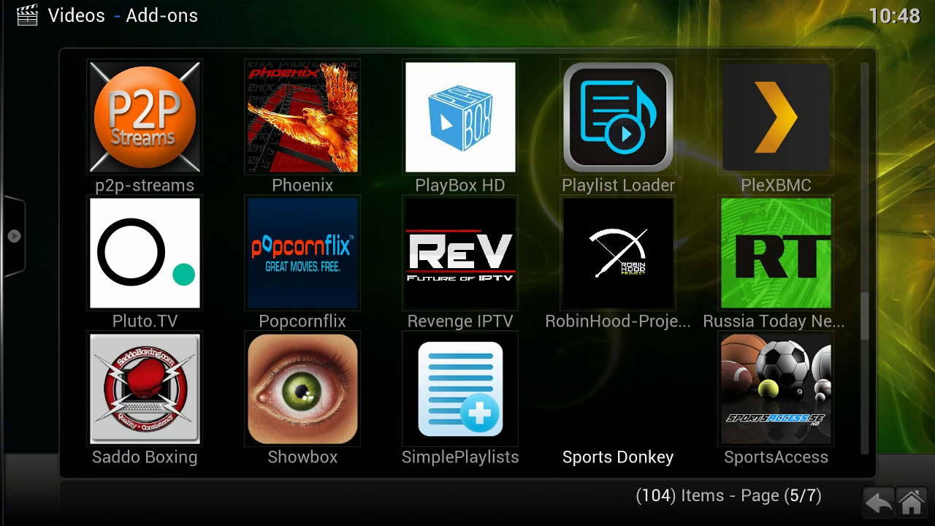
{"action": "key", "text": "Down"}
{"action": "key", "text": "Down"}
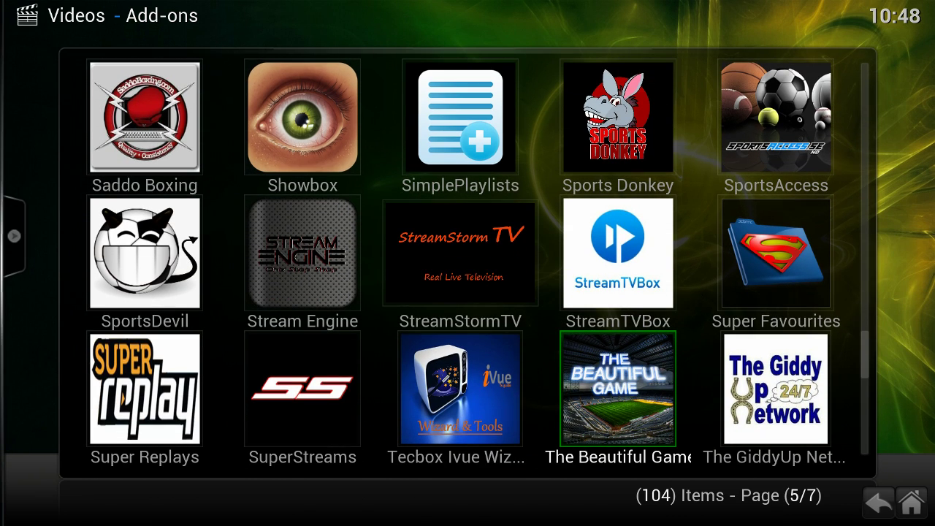
{"action": "key", "text": "Left"}
{"action": "key", "text": "Left"}
{"action": "key", "text": "Down"}
{"action": "key", "text": "Right"}
{"action": "key", "text": "Right"}
{"action": "key", "text": "Right"}
{"action": "key", "text": "Down"}
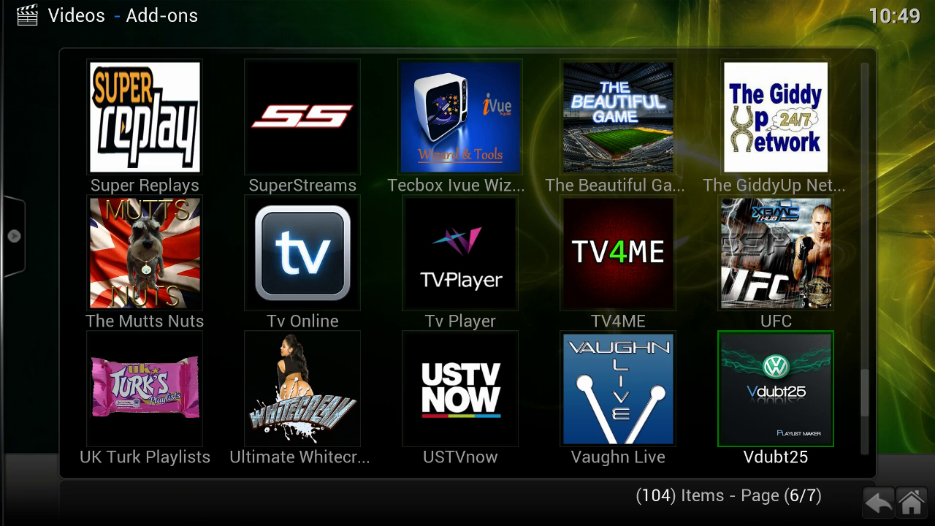
{"action": "key", "text": "Down"}
{"action": "key", "text": "Left"}
{"action": "key", "text": "Down"}
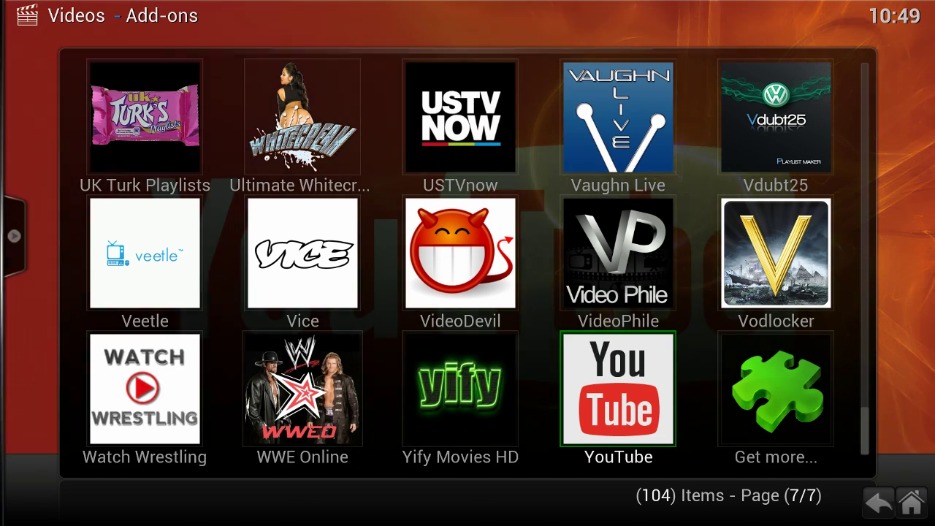
{"action": "key", "text": "Down"}
{"action": "key", "text": "Right"}
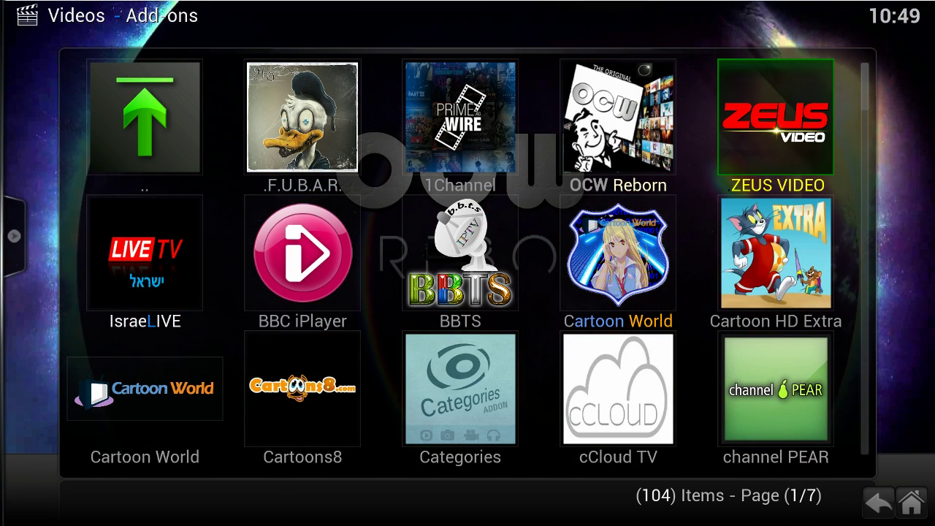
- Open the Featured list in the Movies section of the 1Channel add-on
{"action": "key", "text": "Left"}
{"action": "key", "text": "Left"}
{"action": "key", "text": "Return"}
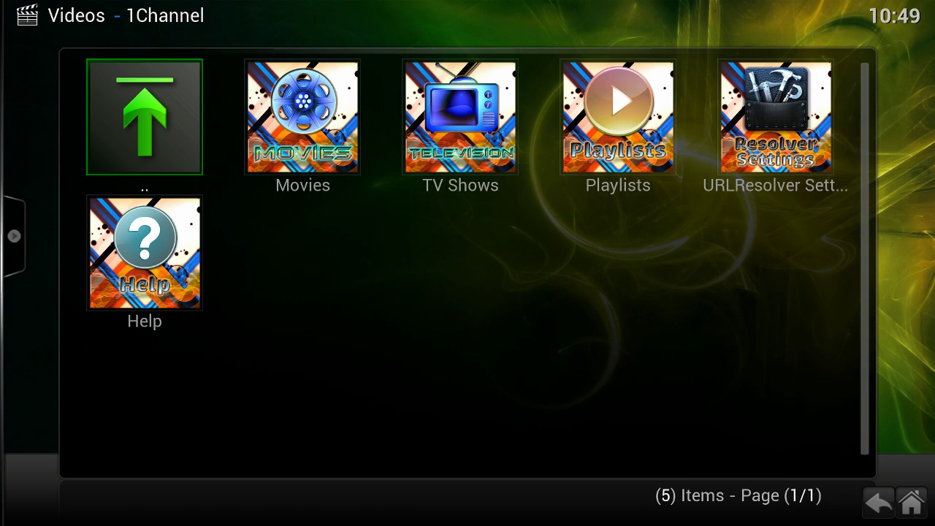
{"action": "key", "text": "Right"}
{"action": "key", "text": "Return"}
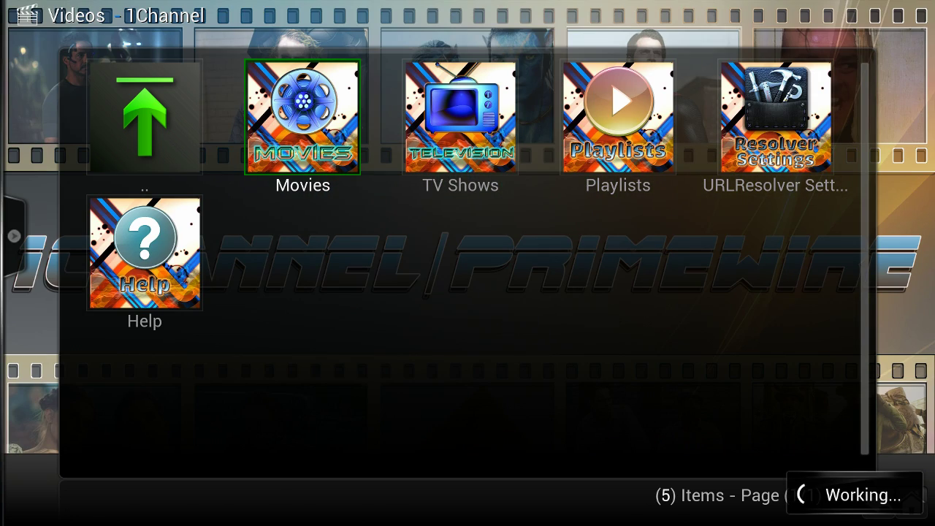
{"action": "key", "text": "Down"}
{"action": "key", "text": "Down"}
{"action": "key", "text": "Down"}
{"action": "key", "text": "Down"}
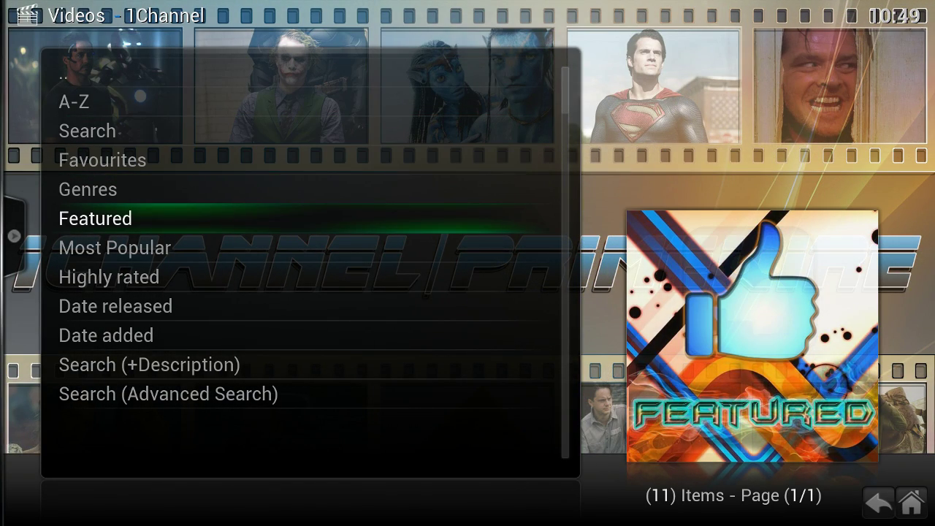
{"action": "key", "text": "Return"}
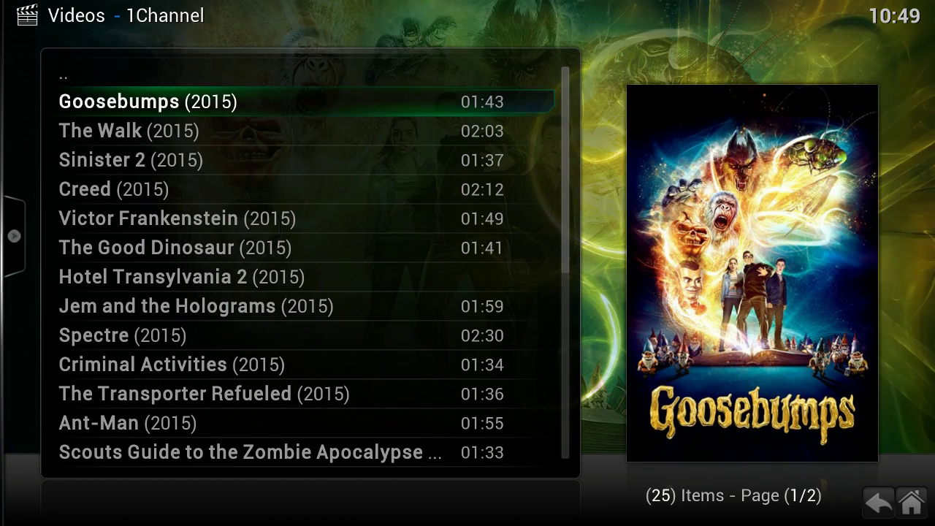
- Open the movie Criminal Activities (2015) from the featured titles in 1Channel
{"action": "key", "text": "Down"}
{"action": "key", "text": "Down"}
{"action": "key", "text": "Down"}
{"action": "key", "text": "Down"}
{"action": "key", "text": "Down"}
{"action": "key", "text": "Down"}
{"action": "key", "text": "Down"}
{"action": "key", "text": "Down"}
{"action": "key", "text": "Down"}
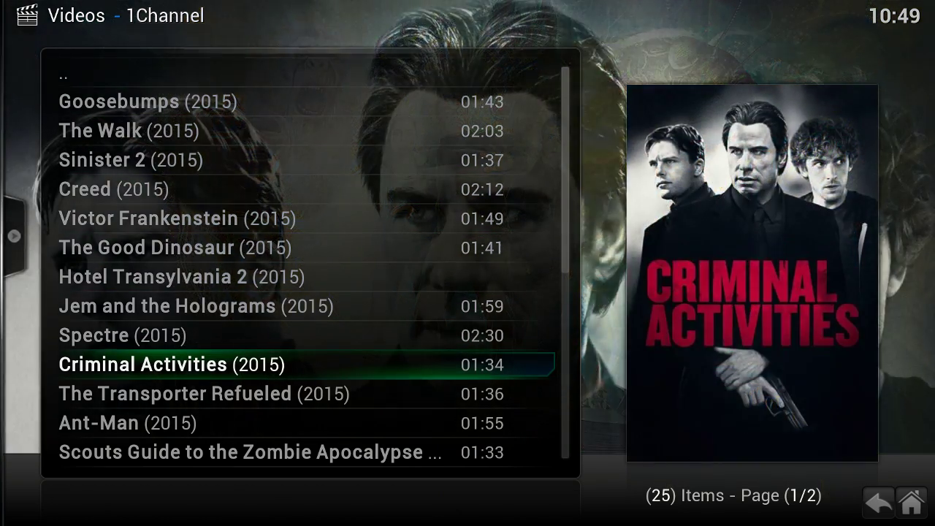
{"action": "key", "text": "Return"}
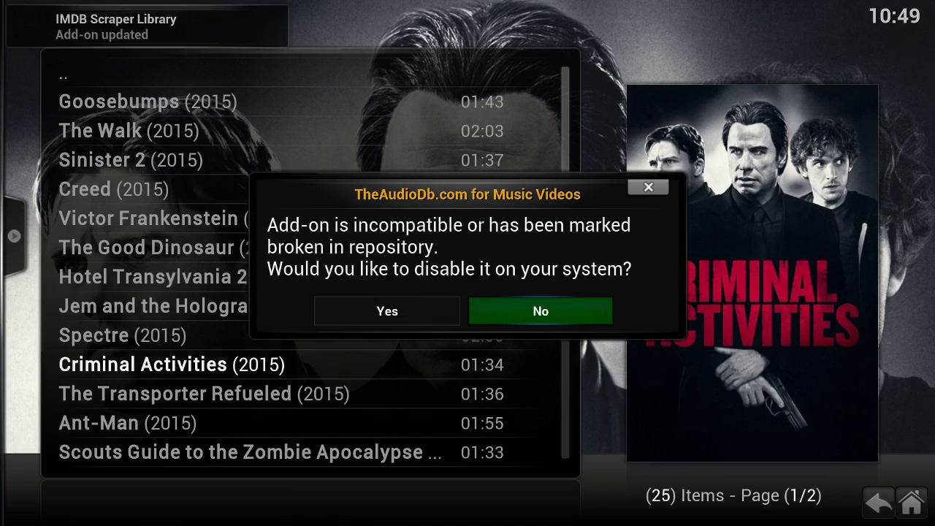
- Play Criminal Activities (2015) from a promptfile.com DVD stream, keeping the TheAudioDb.com for Music Videos add-on enabled when asked
{"action": "key", "text": "Return"}
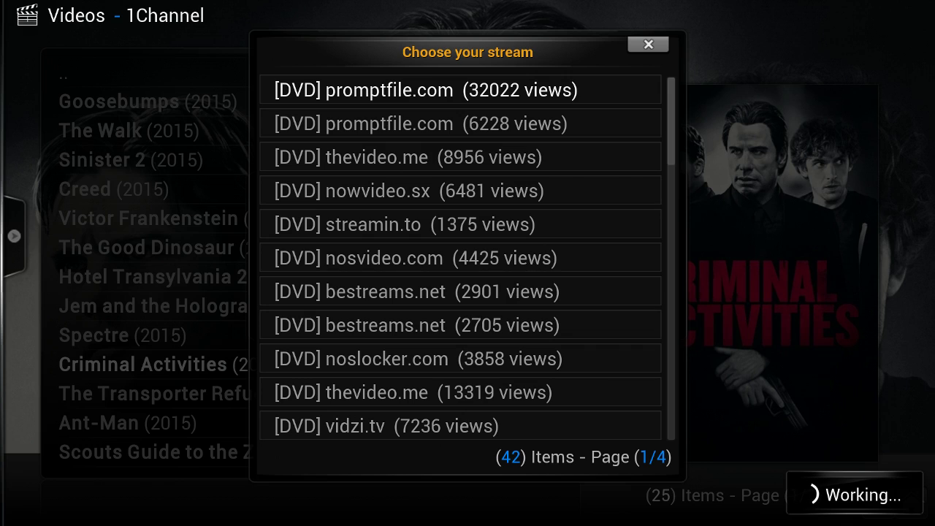
{"action": "left_click", "coordinate": [413, 123]}
{"action": "key", "text": "Up"}
{"action": "key", "text": "Return"}
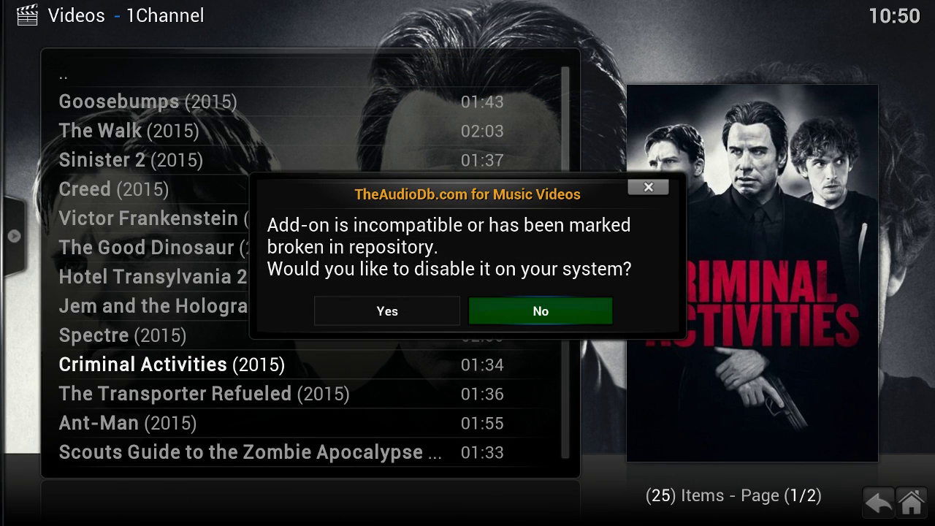
{"action": "key", "text": "Return"}
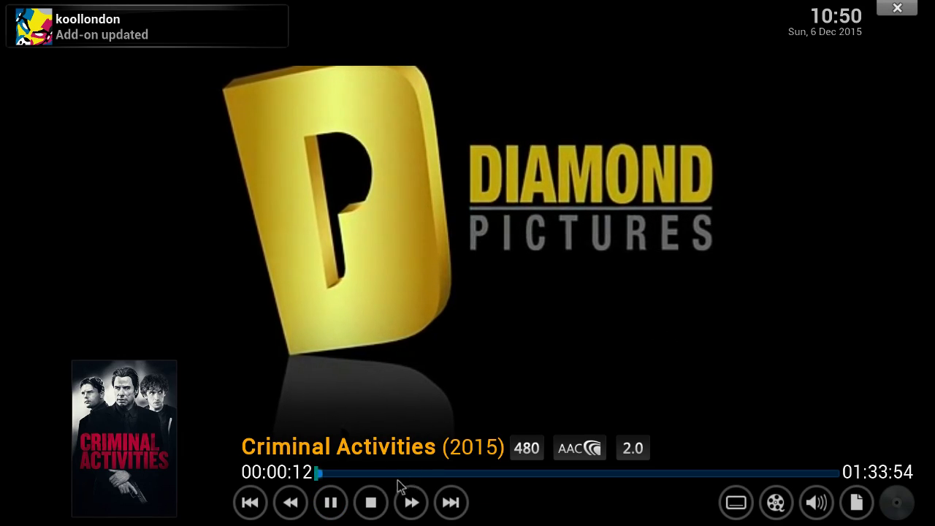
- Stop the movie playback and leave the 1Channel add-on for the Kodi home screen
{"action": "left_click", "coordinate": [371, 504]}
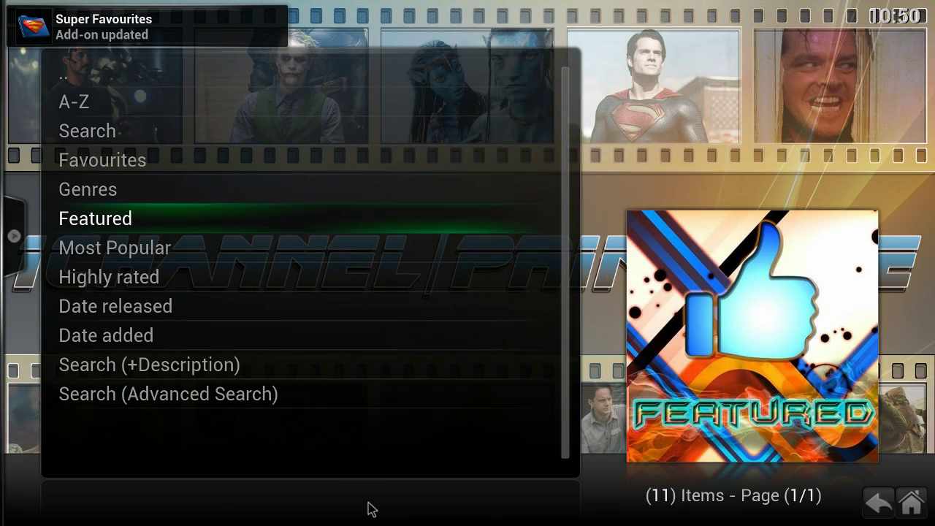
{"action": "key", "text": "BackSpace"}
{"action": "key", "text": "BackSpace"}
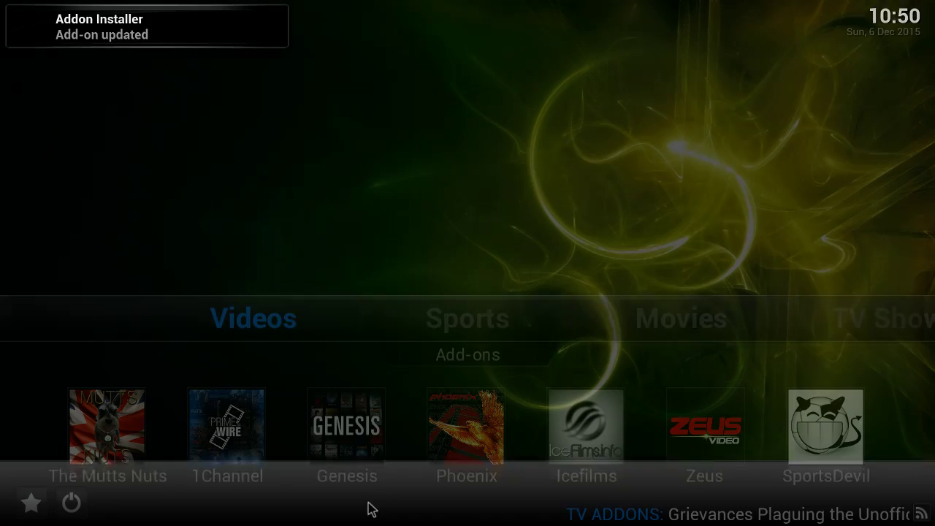
- Browse the home screen sections through to Programs and look over its maintenance shortcuts for cache, packages and refresh
{"action": "key", "text": "Right"}
{"action": "key", "text": "Right"}
{"action": "key", "text": "Right"}
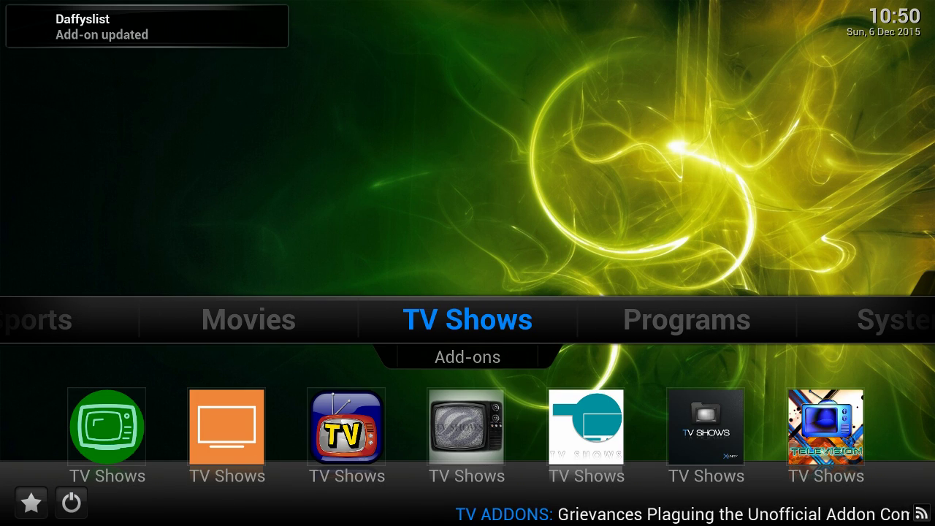
{"action": "key", "text": "Right"}
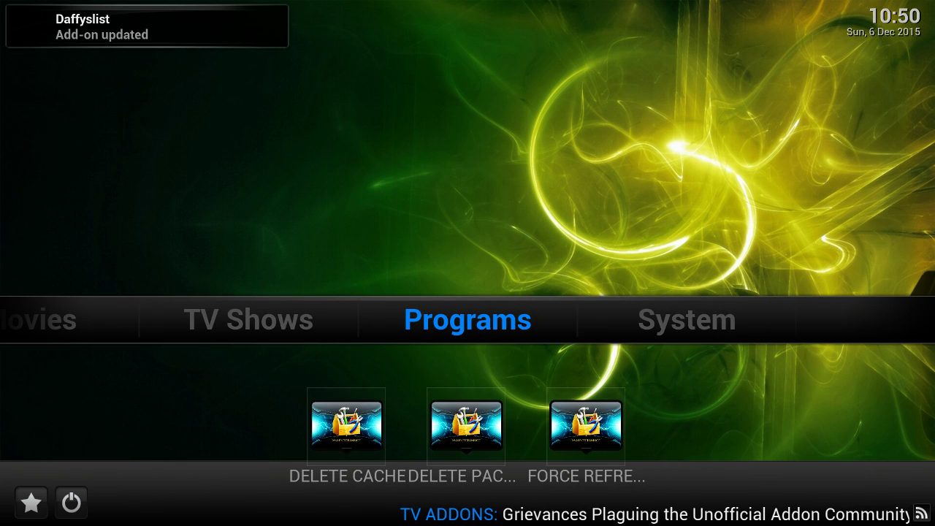
{"action": "key", "text": "Down"}
{"action": "key", "text": "Right"}
{"action": "key", "text": "Right"}
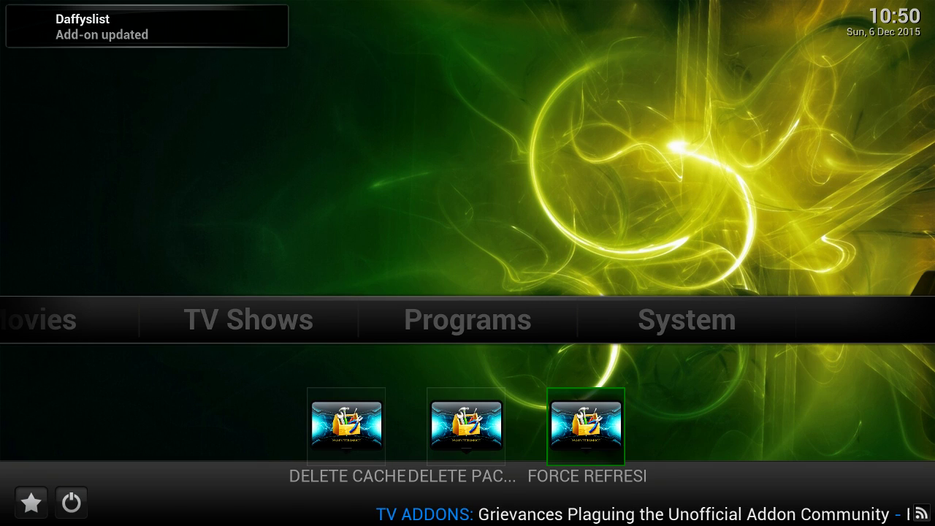
- Run the Delete Cache shortcut in Programs, deleting both the temp files and the Genesis cache files
{"action": "key", "text": "Left"}
{"action": "key", "text": "Left"}
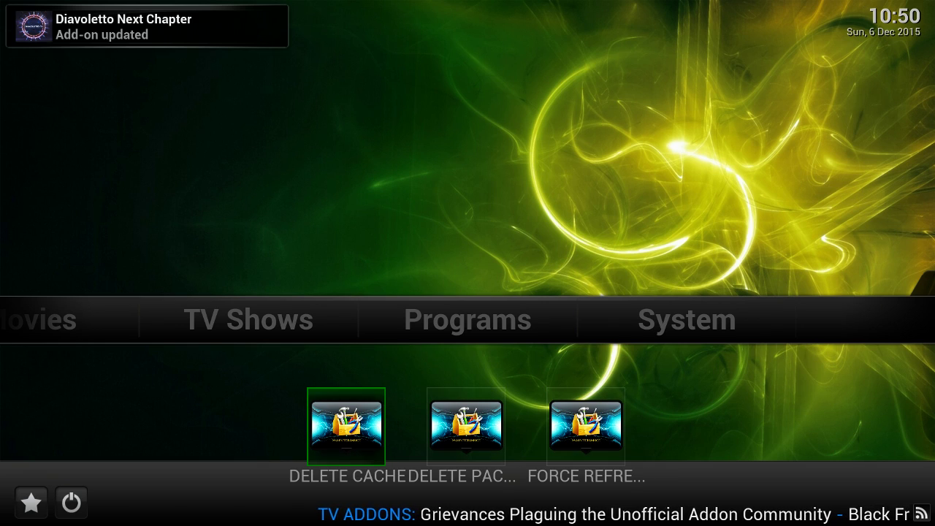
{"action": "key", "text": "Return"}
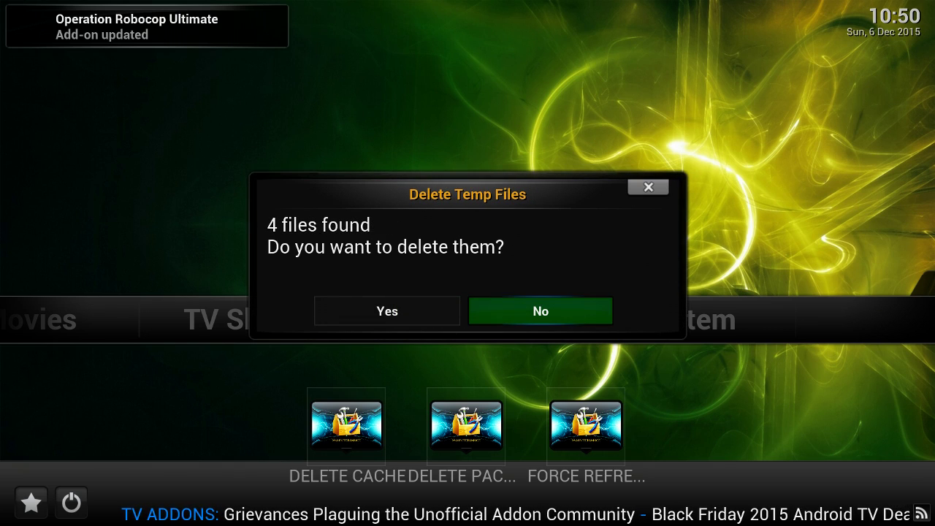
{"action": "key", "text": "Left"}
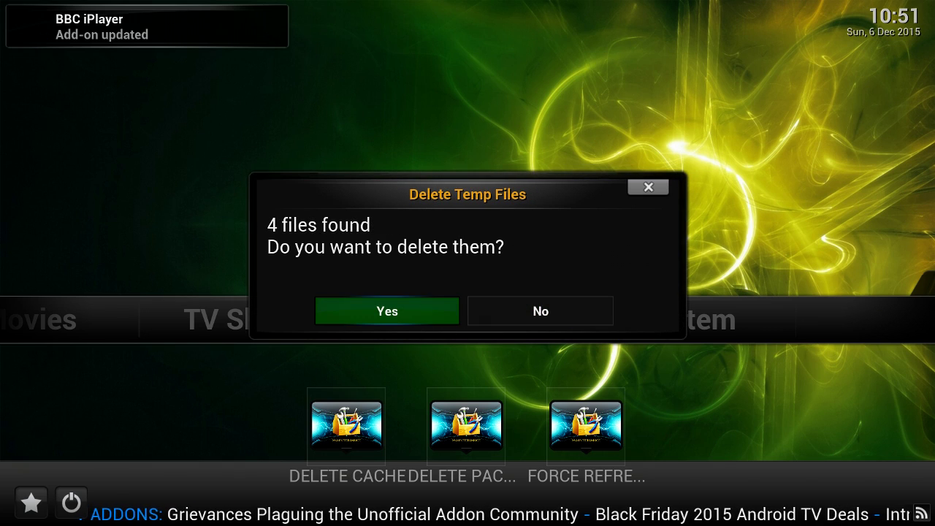
{"action": "key", "text": "Return"}
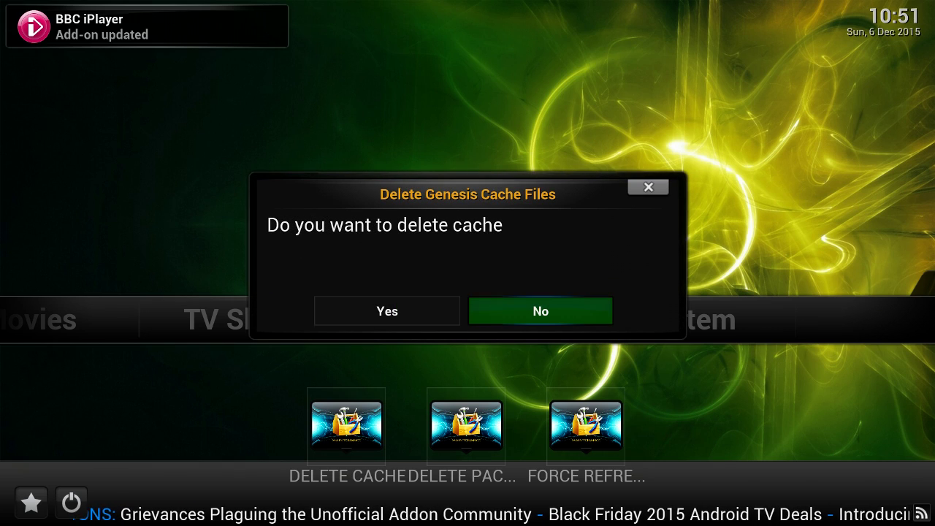
{"action": "key", "text": "Left"}
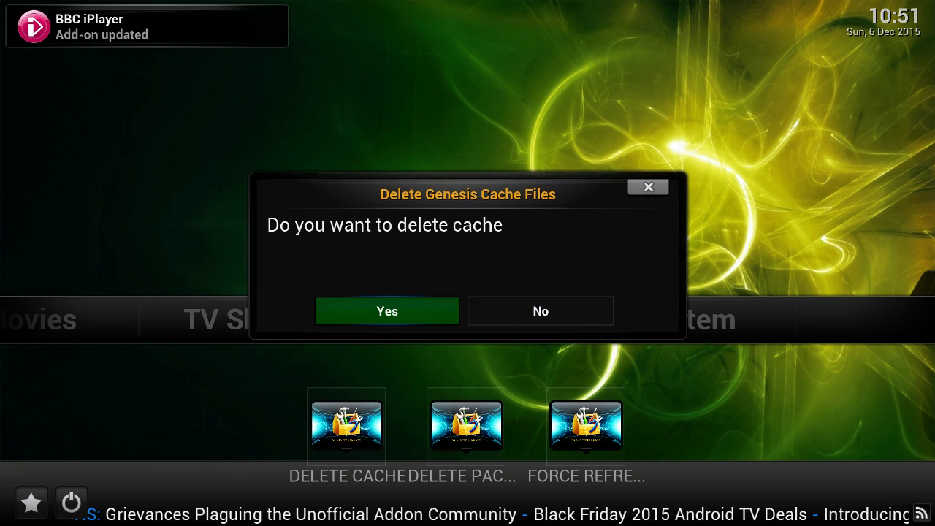
{"action": "key", "text": "Return"}
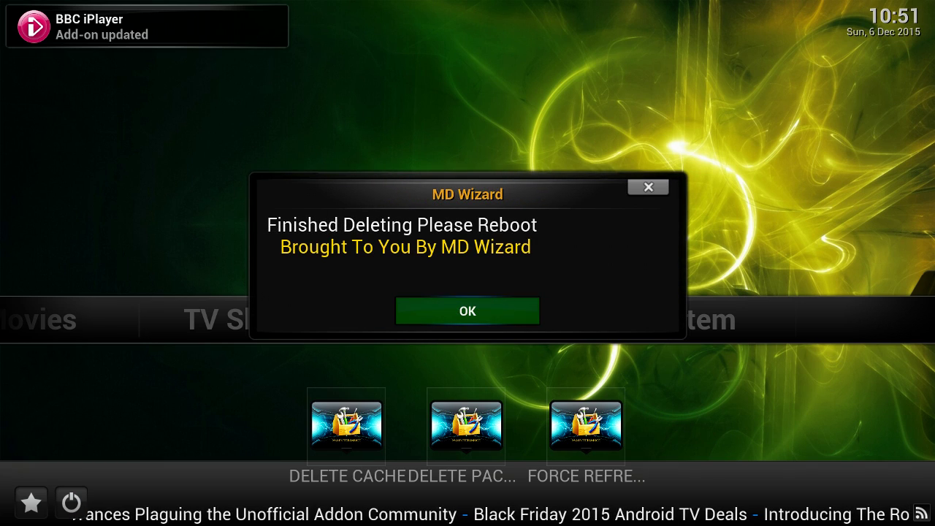
{"action": "key", "text": "Return"}
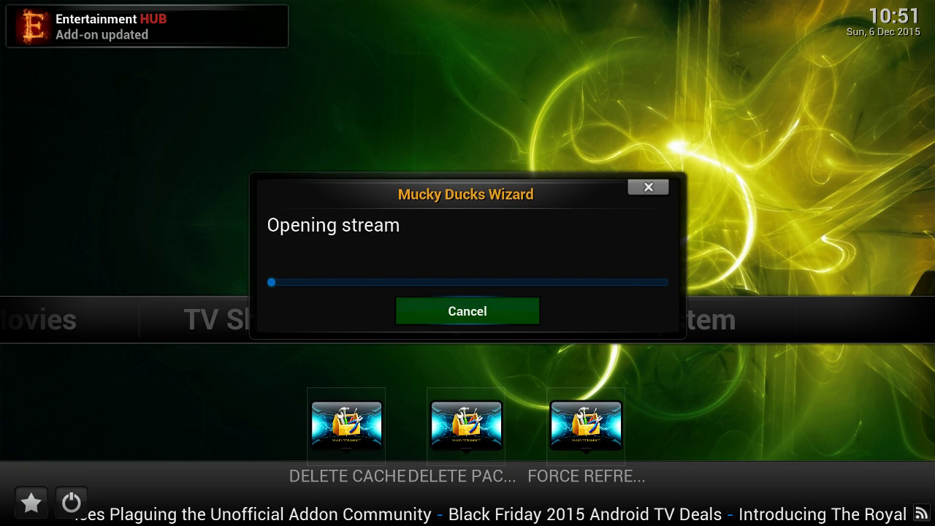
- Run the Delete Packages shortcut in Programs and delete the package cache files, dismissing the IsraeLIVE update notice
{"action": "key", "text": "Right"}
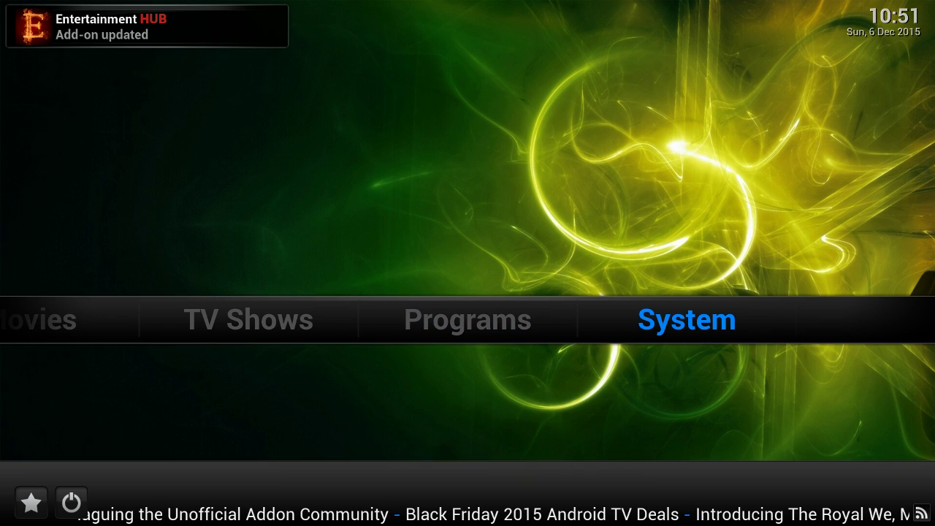
{"action": "key", "text": "Left"}
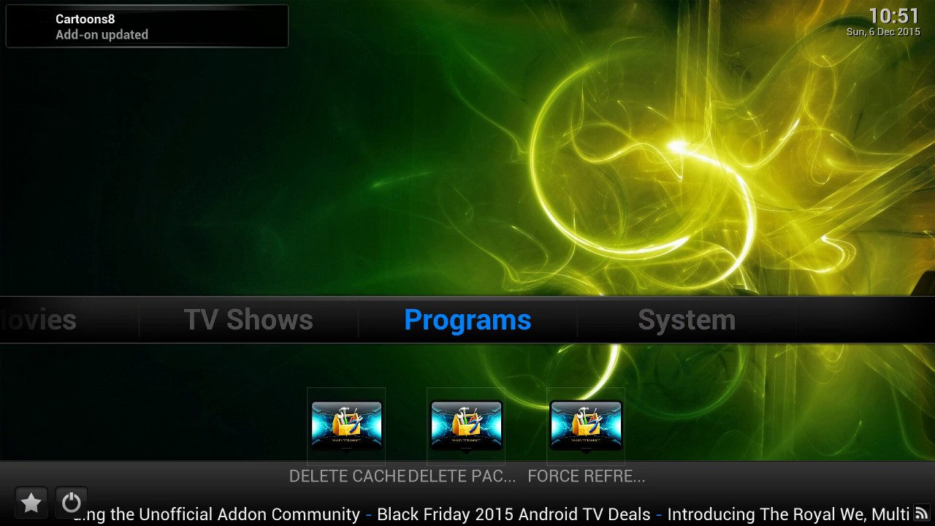
{"action": "key", "text": "Down"}
{"action": "key", "text": "Right"}
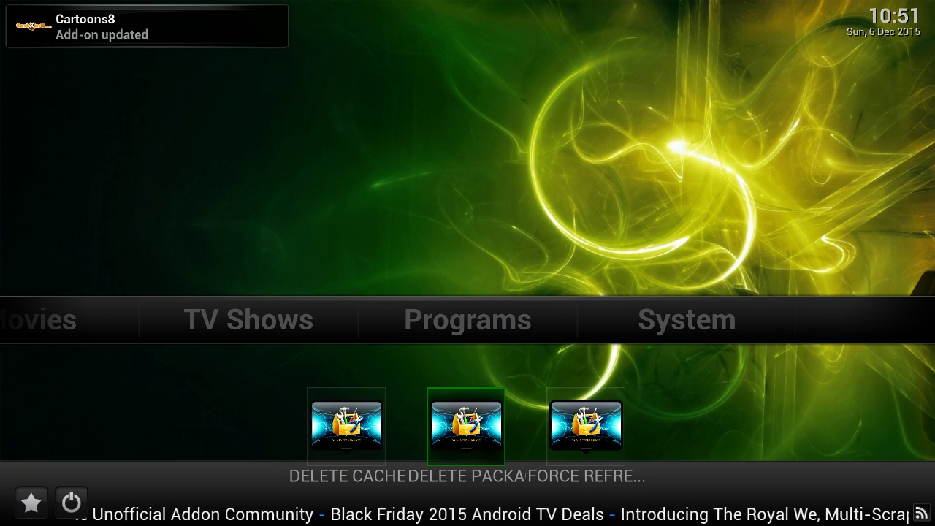
{"action": "key", "text": "Return"}
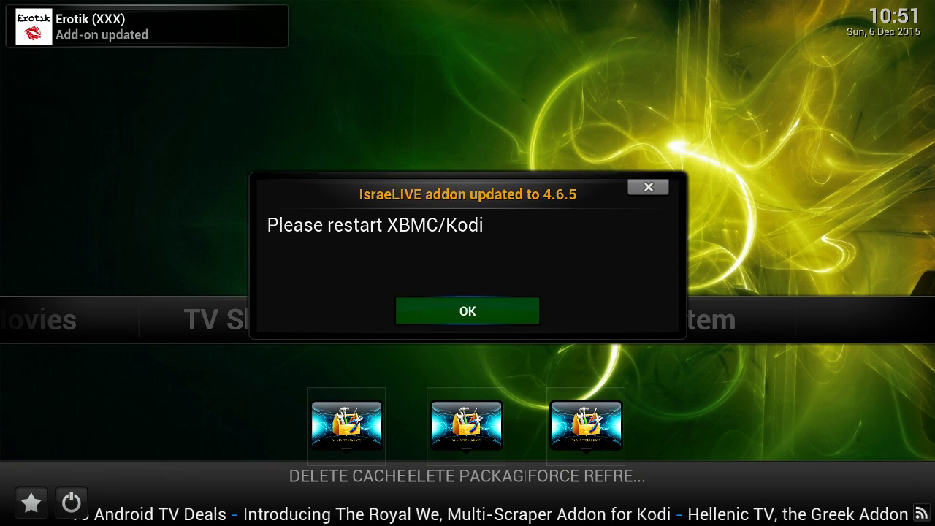
{"action": "key", "text": "Return"}
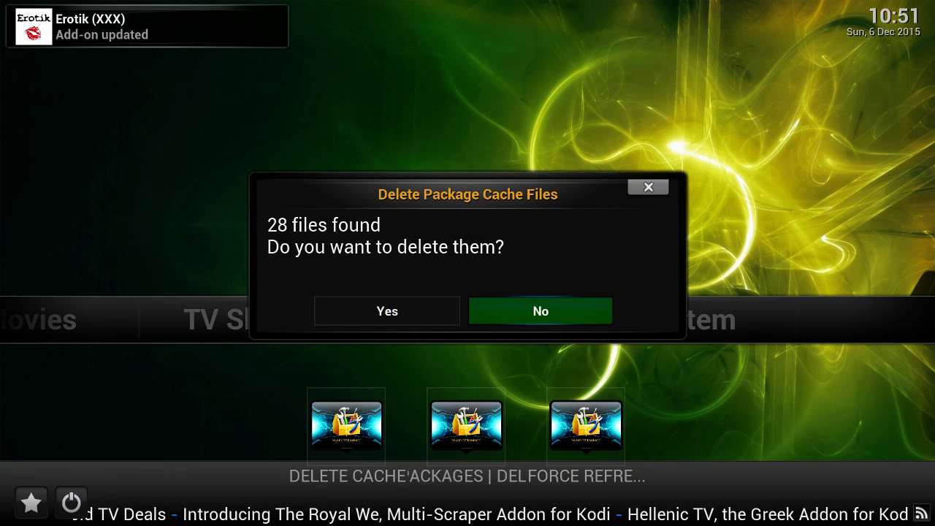
{"action": "key", "text": "Left"}
{"action": "key", "text": "Return"}
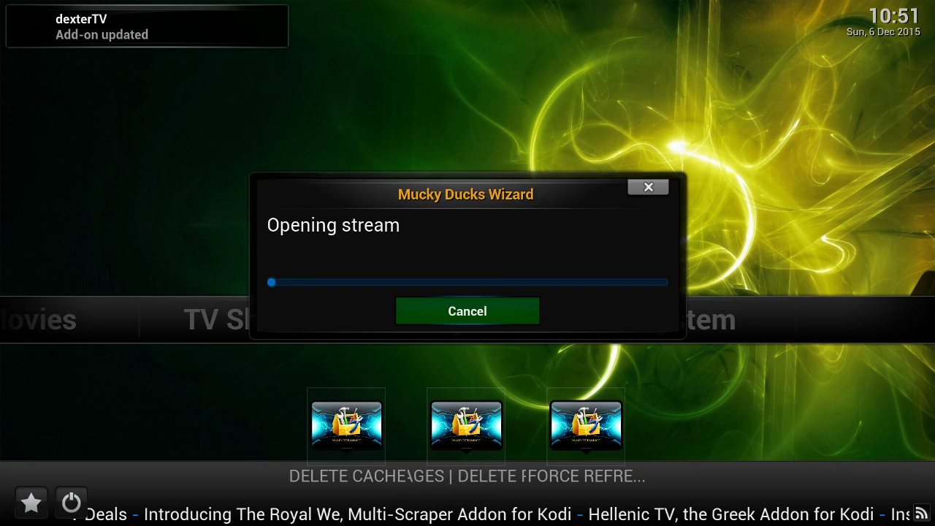
{"action": "key", "text": "Return"}
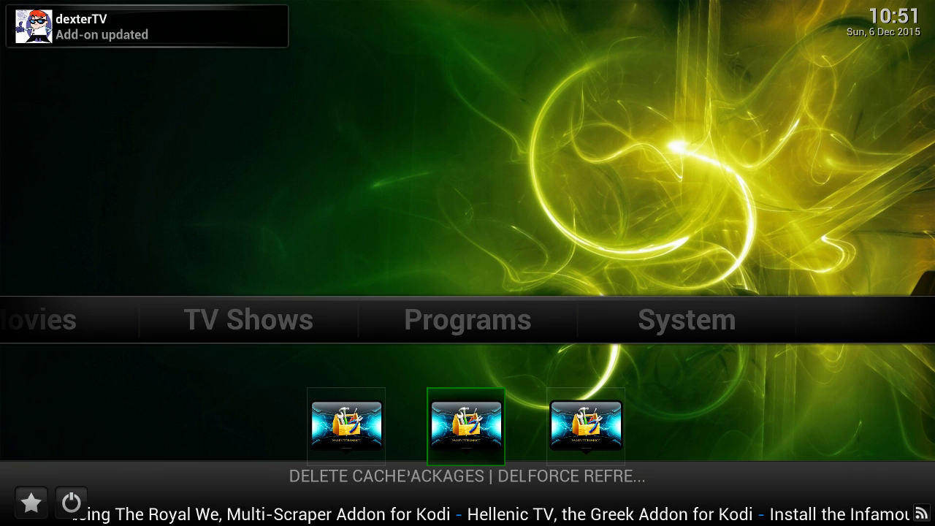